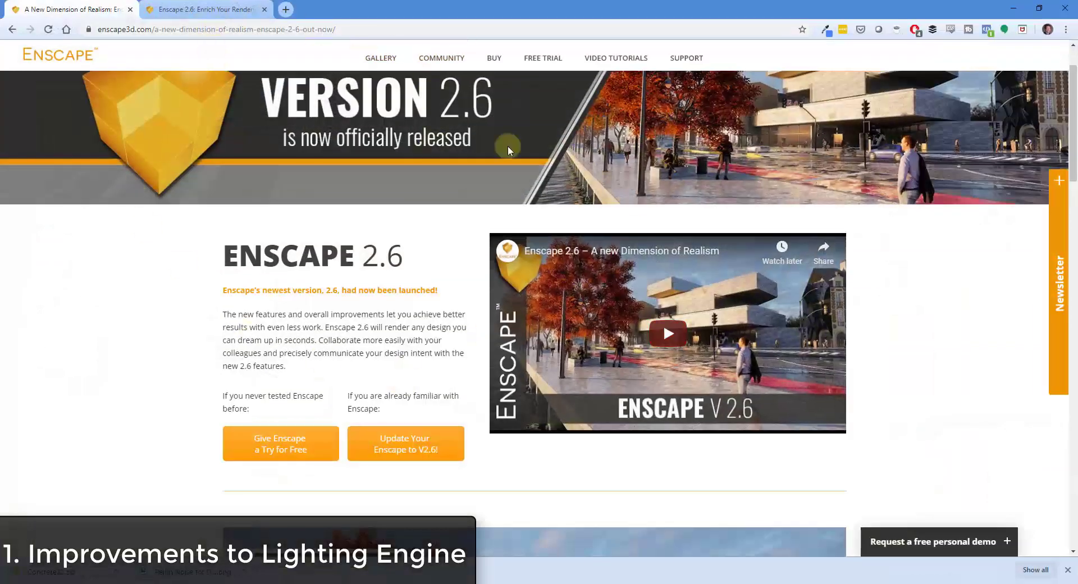
Step: Review the new-features overview on the Enscape 2.6 release page and the article on enhanced lights and reflections
{"action": "scroll", "coordinate": [325, 341], "scroll_direction": "down", "scroll_amount": 5}
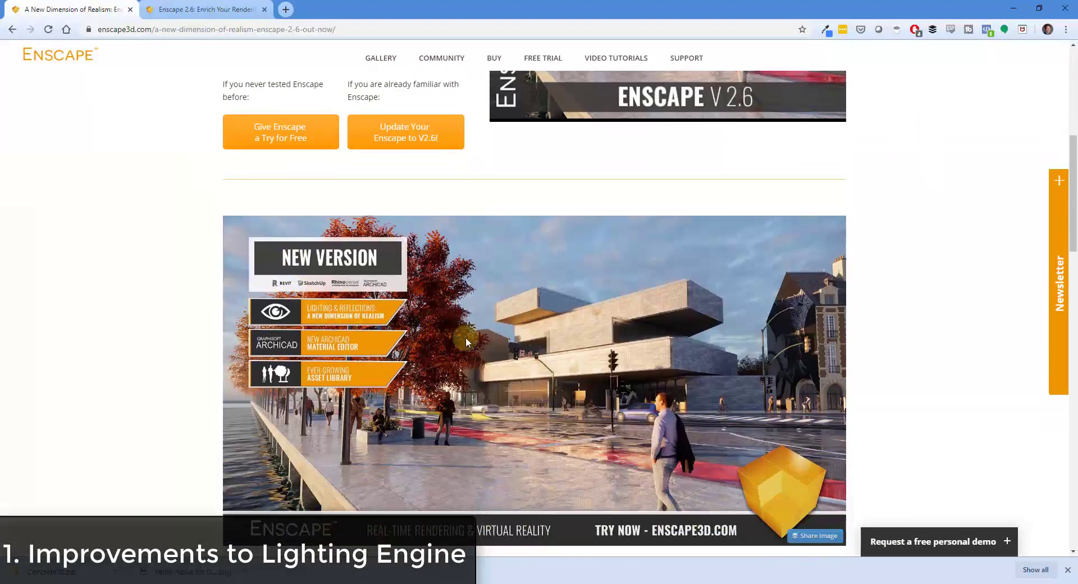
{"action": "scroll", "coordinate": [683, 368], "scroll_direction": "down", "scroll_amount": 9}
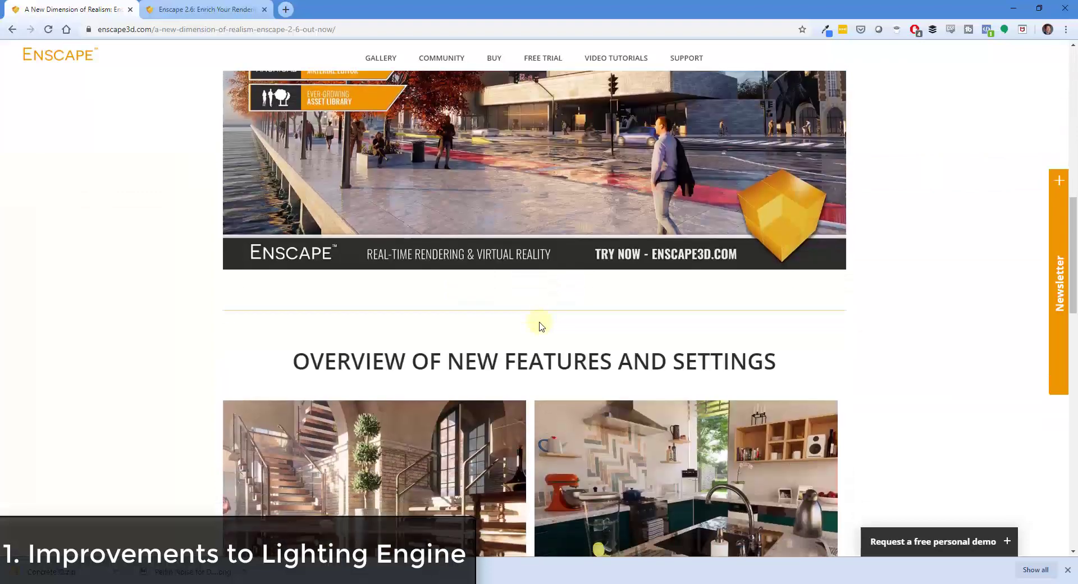
{"action": "scroll", "coordinate": [363, 376], "scroll_direction": "down", "scroll_amount": 3}
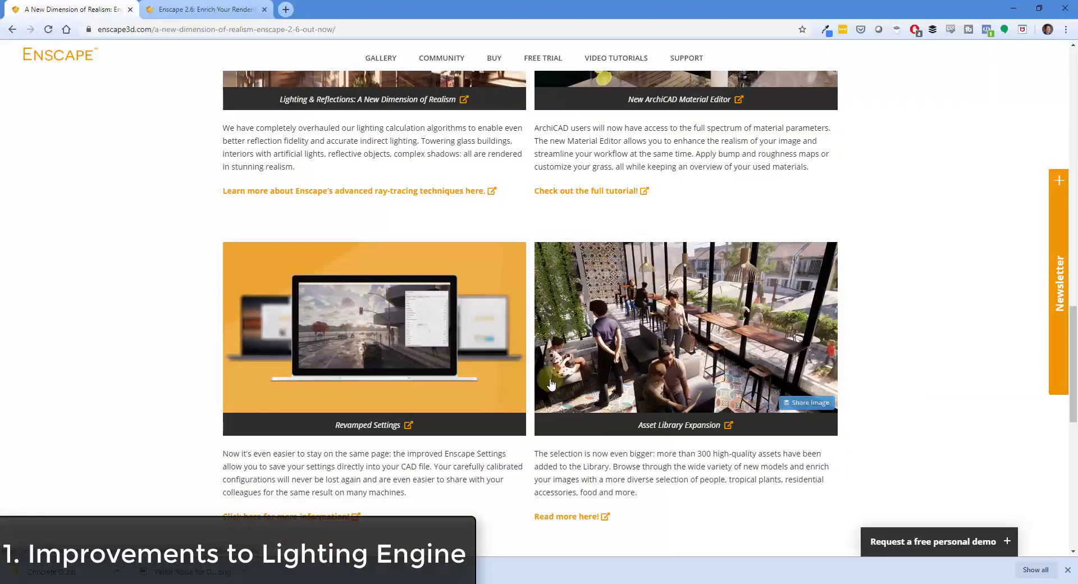
{"action": "scroll", "coordinate": [573, 349], "scroll_direction": "up", "scroll_amount": 5}
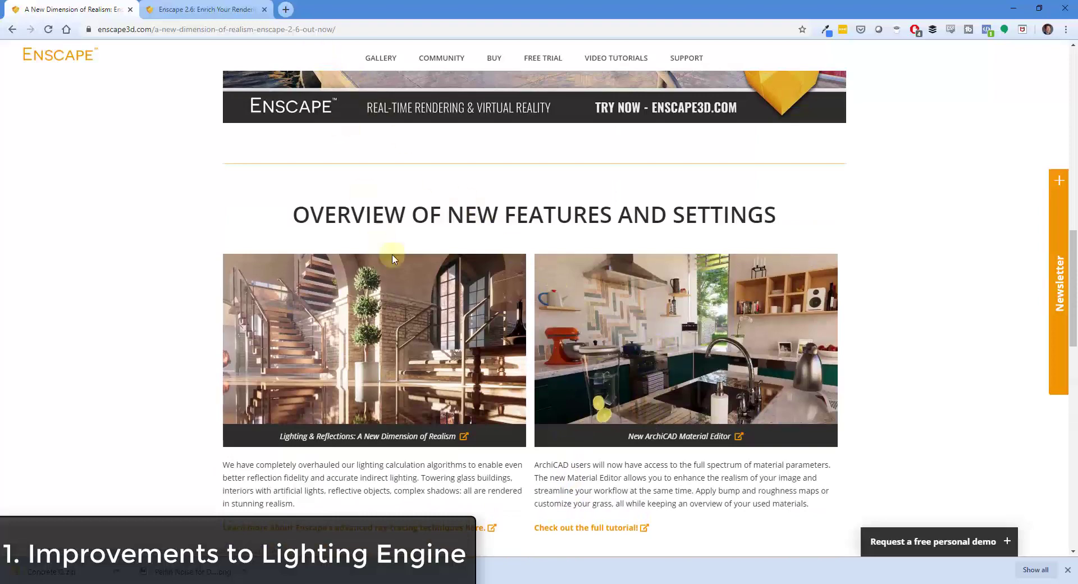
{"action": "scroll", "coordinate": [626, 397], "scroll_direction": "up", "scroll_amount": 8}
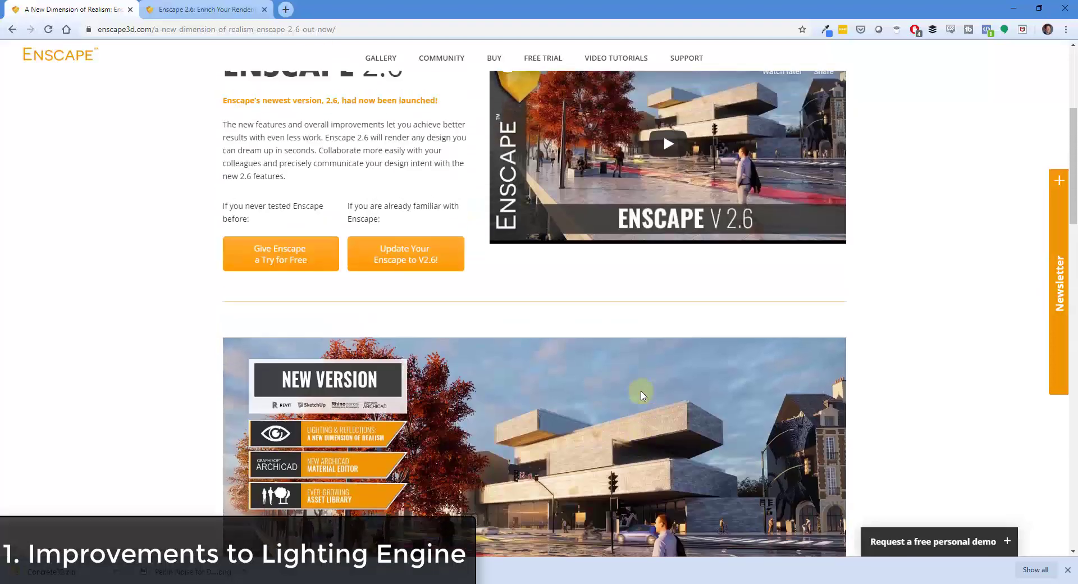
{"action": "scroll", "coordinate": [641, 395], "scroll_direction": "up", "scroll_amount": 3}
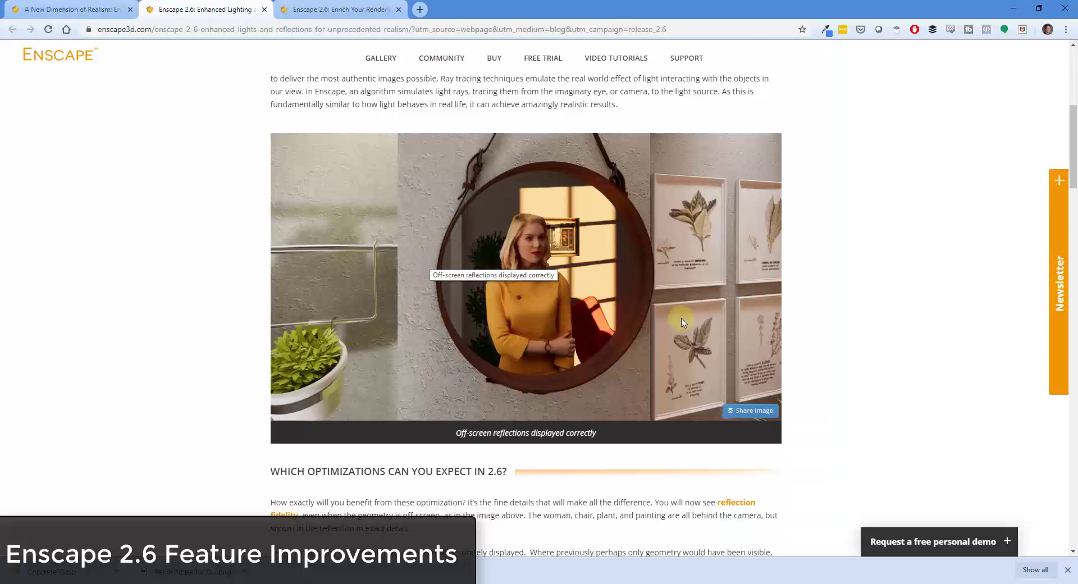
{"action": "scroll", "coordinate": [835, 137], "scroll_direction": "up", "scroll_amount": 1}
{"action": "scroll", "coordinate": [759, 252], "scroll_direction": "down", "scroll_amount": 1}
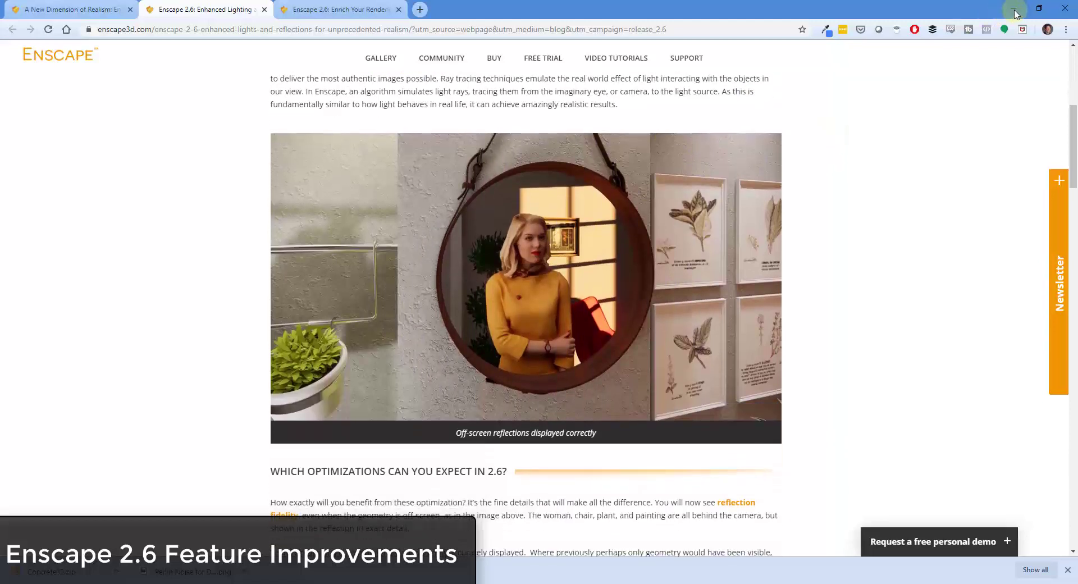
Step: Switch to SketchUp, view the 3D Warehouse page of the sprots center model, and close it
{"action": "left_click", "coordinate": [1015, 10]}
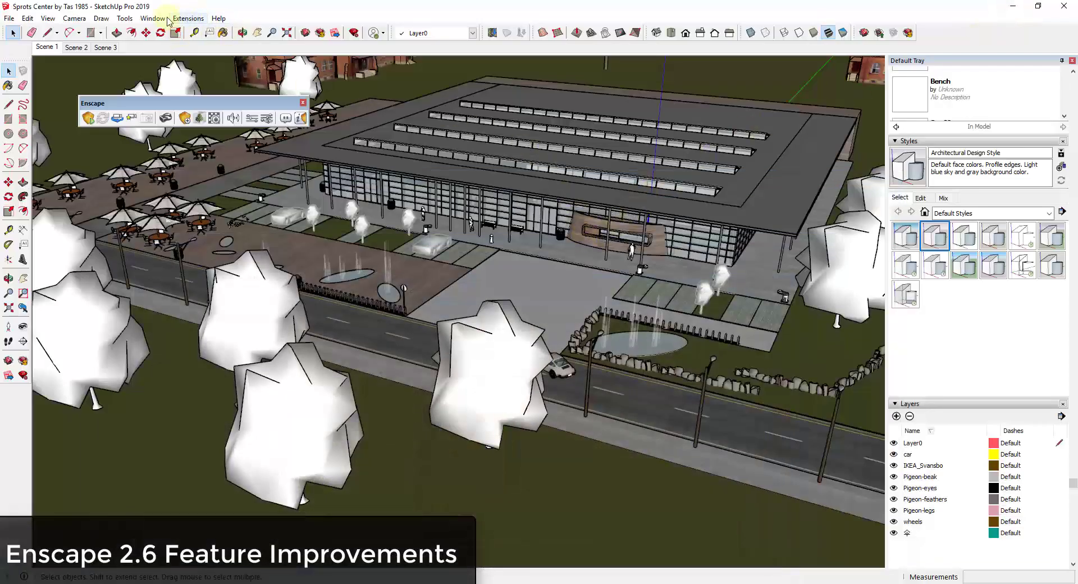
{"action": "left_click", "coordinate": [153, 18]}
{"action": "left_click", "coordinate": [174, 119]}
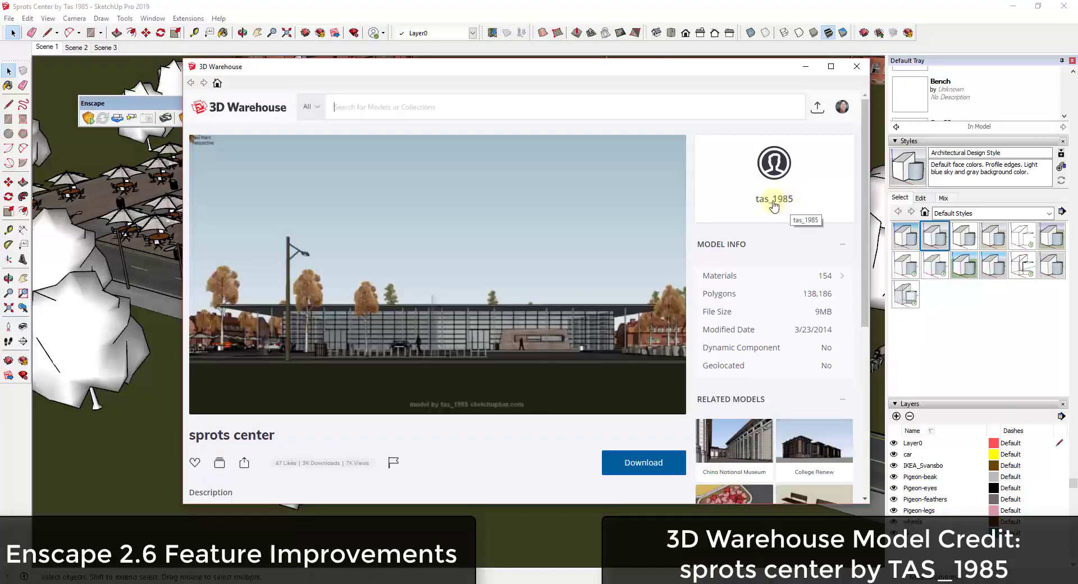
{"action": "mouse_move", "coordinate": [518, 367]}
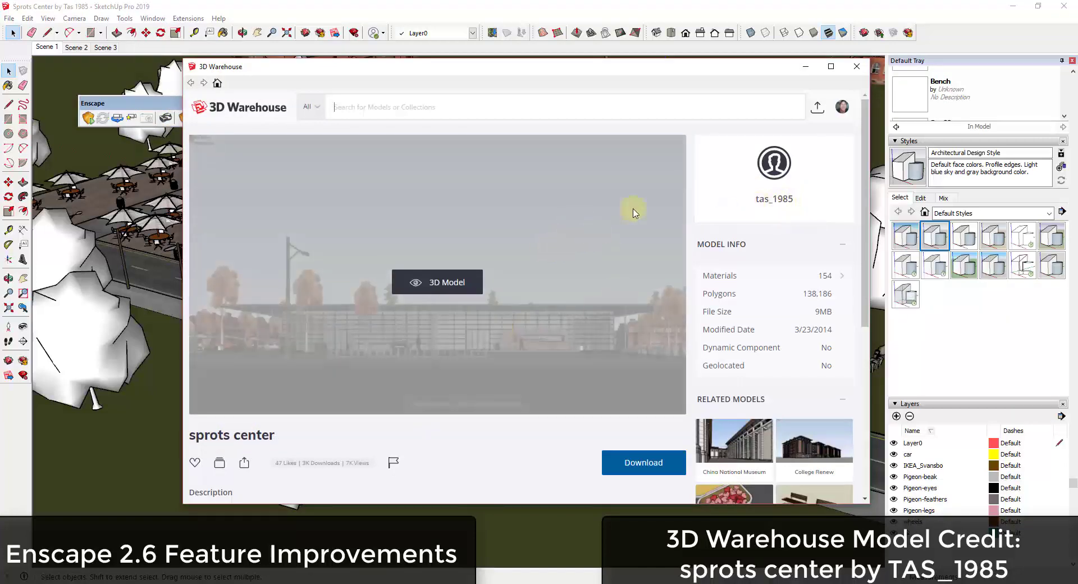
{"action": "left_click", "coordinate": [864, 69]}
Step: Start the Enscape live render of the sports center model and fly in close to the building
{"action": "middle_click_drag", "start_coordinate": [546, 316], "coordinate": [518, 304]}
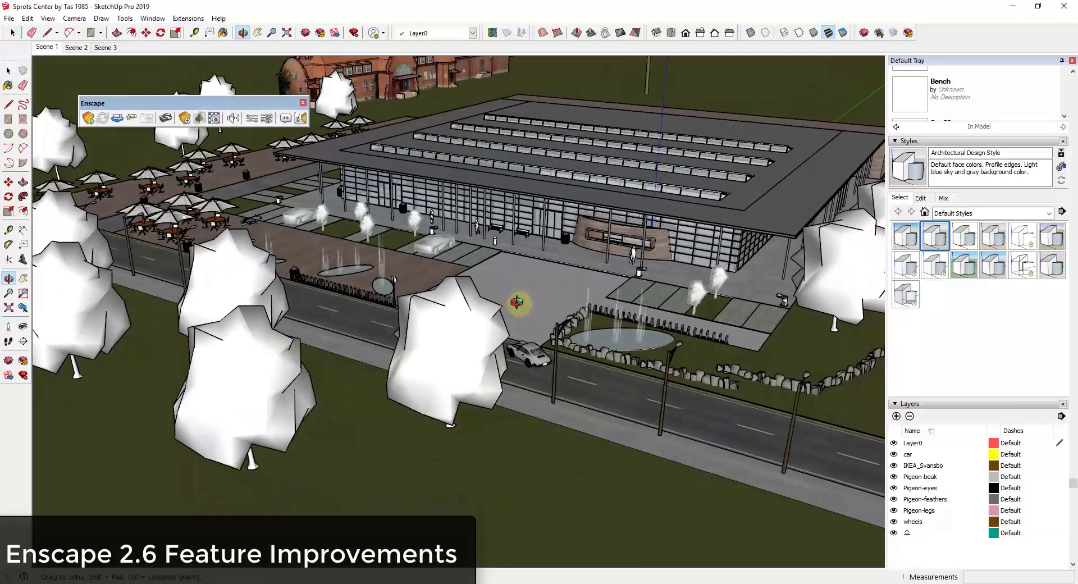
{"action": "left_click", "coordinate": [88, 119]}
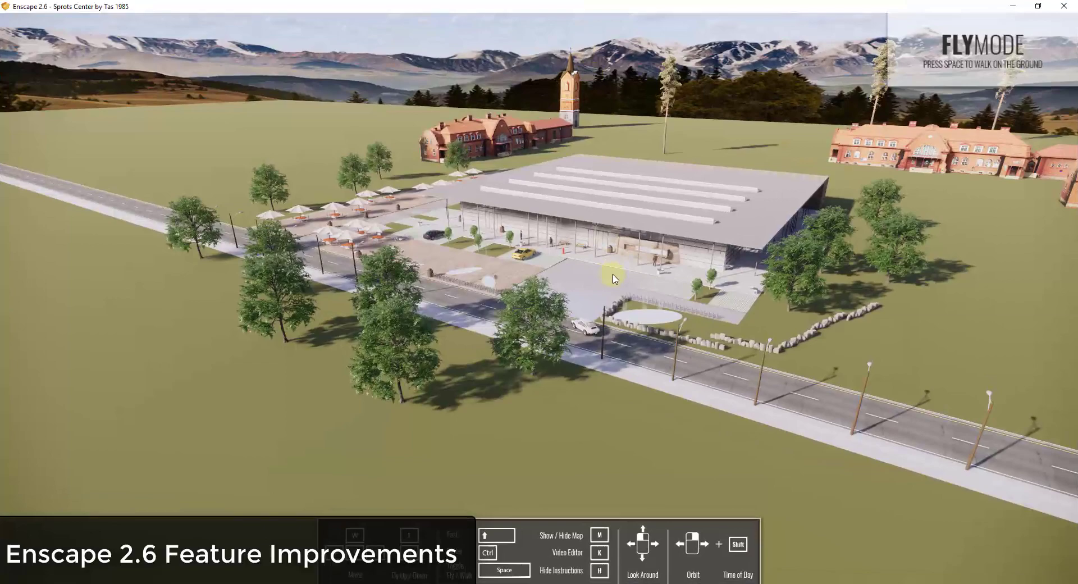
{"action": "left_click_drag", "start_coordinate": [613, 275], "coordinate": [619, 275]}
{"action": "key", "text": "w"}
{"action": "key", "text": "w"}
{"action": "key", "text": "w"}
Step: Change the render's time of day and examine the facade and the sun's reflection on the pavement outside
{"action": "right_click_drag", "start_coordinate": [602, 286], "coordinate": [499, 148], "text": "shift"}
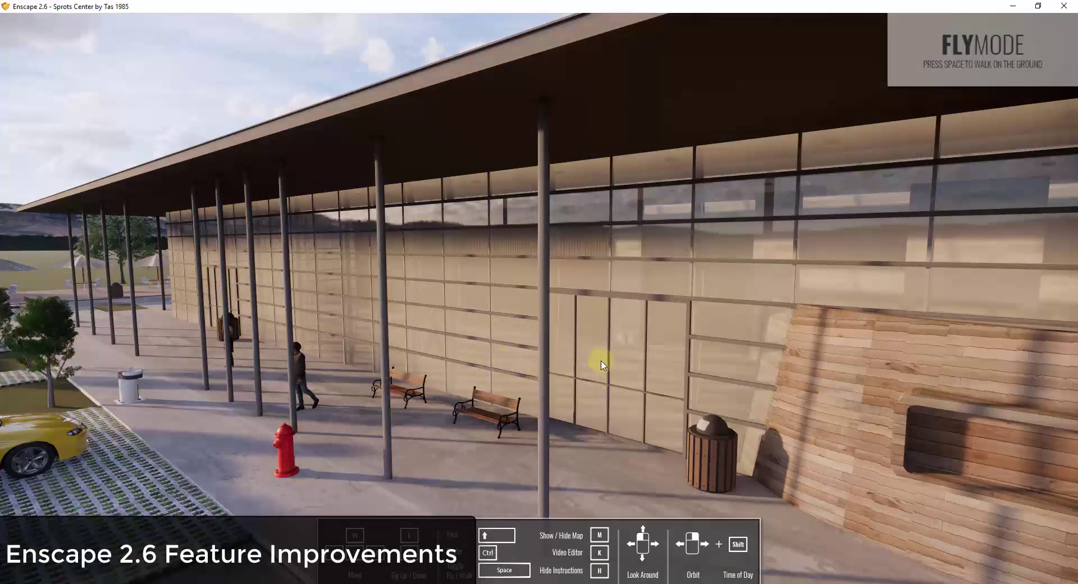
{"action": "left_click_drag", "start_coordinate": [591, 359], "coordinate": [556, 468]}
{"action": "key", "text": "d"}
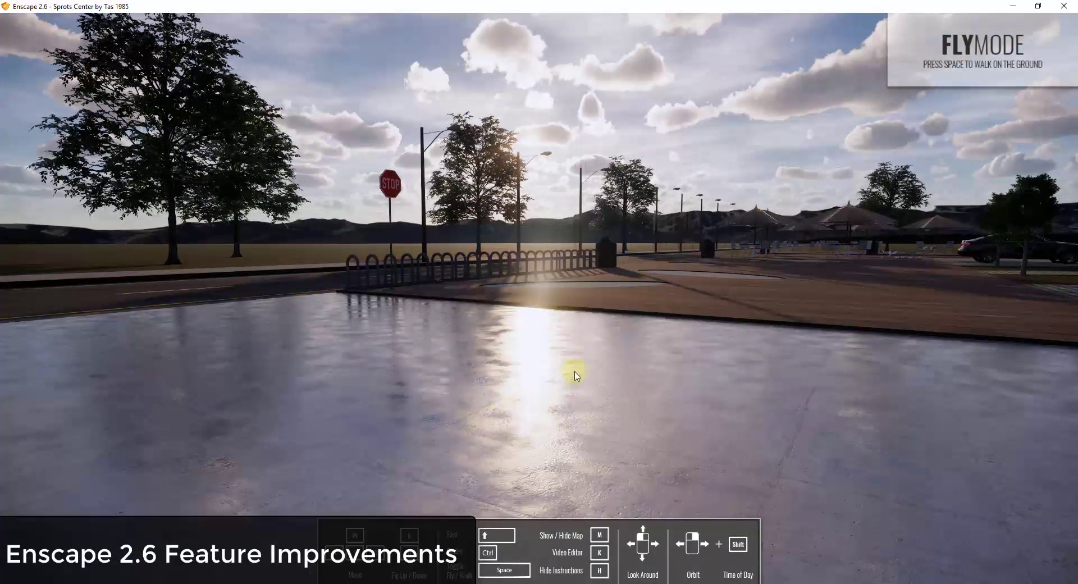
{"action": "left_click_drag", "start_coordinate": [407, 403], "coordinate": [187, 292]}
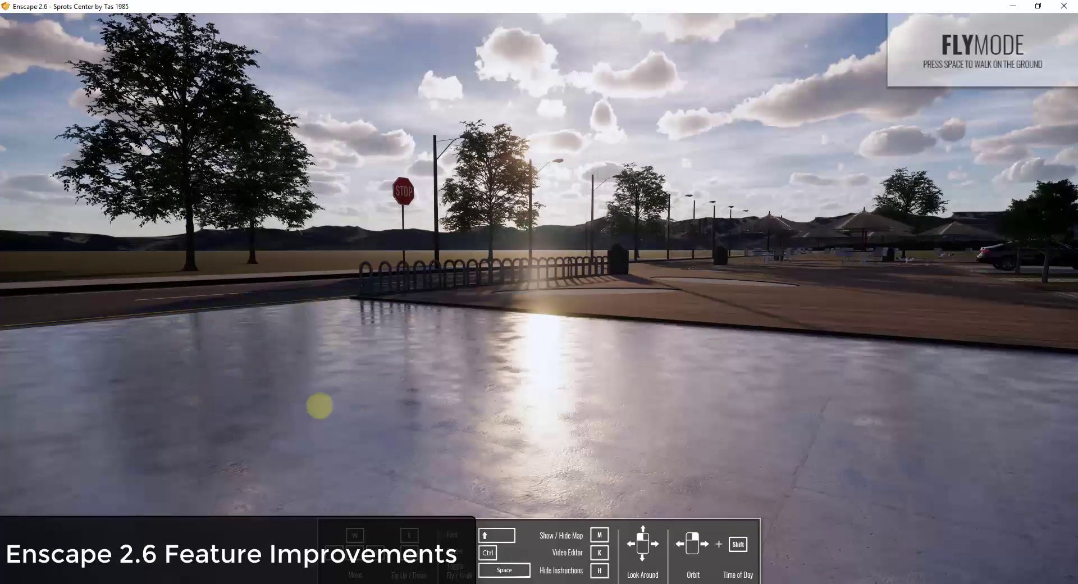
{"action": "right_click_drag", "start_coordinate": [319, 405], "coordinate": [328, 404], "text": "shift"}
Step: Fly into the building up to the wall mirror, shift the time of day, and examine the mirror's reflections
{"action": "left_click_drag", "start_coordinate": [328, 405], "coordinate": [518, 375]}
{"action": "key", "text": "w"}
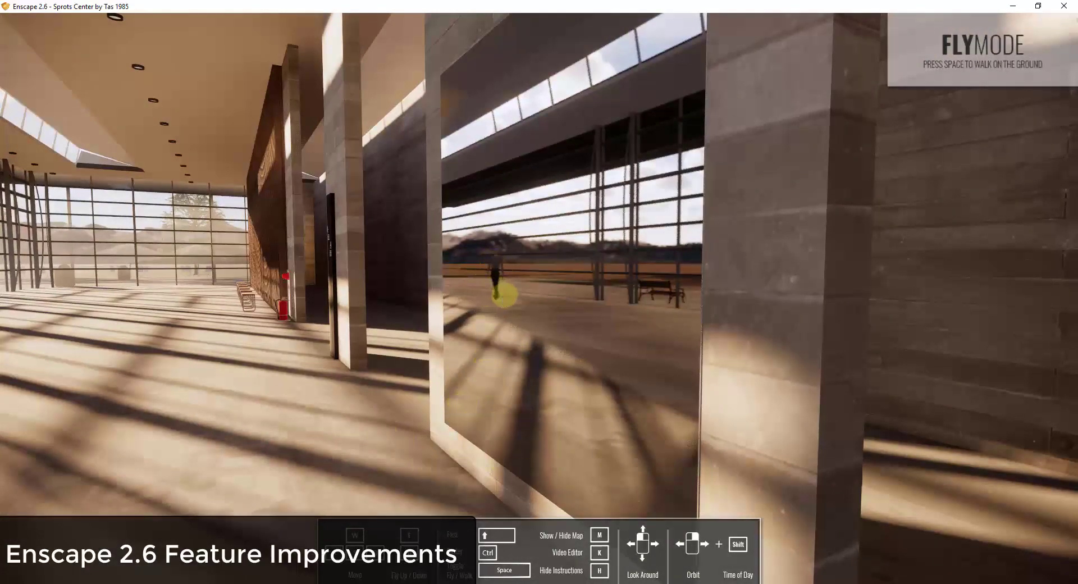
{"action": "right_click_drag", "start_coordinate": [503, 295], "coordinate": [506, 296], "text": "shift"}
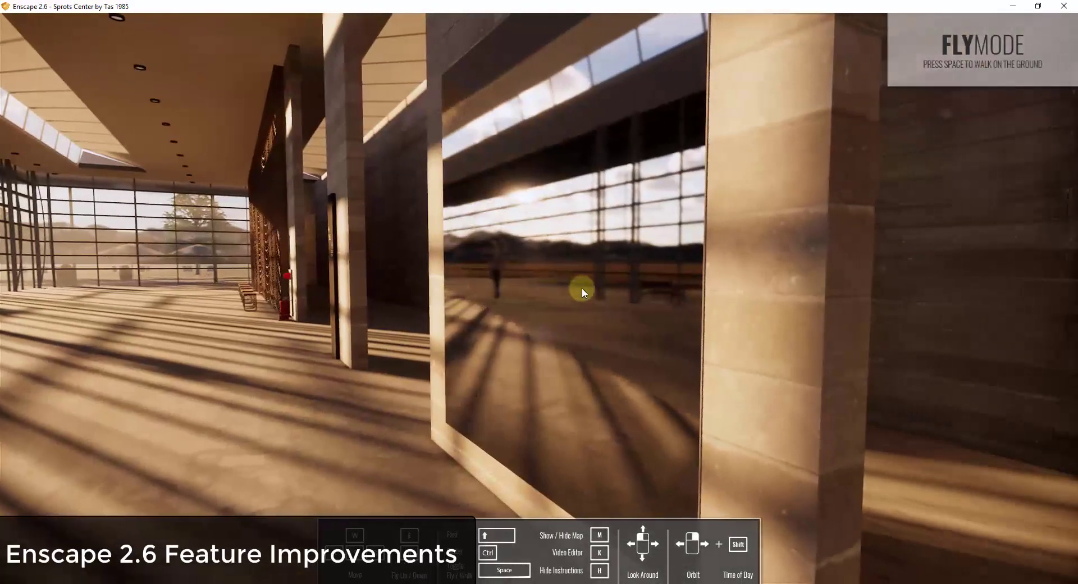
{"action": "right_click_drag", "start_coordinate": [597, 287], "coordinate": [595, 288]}
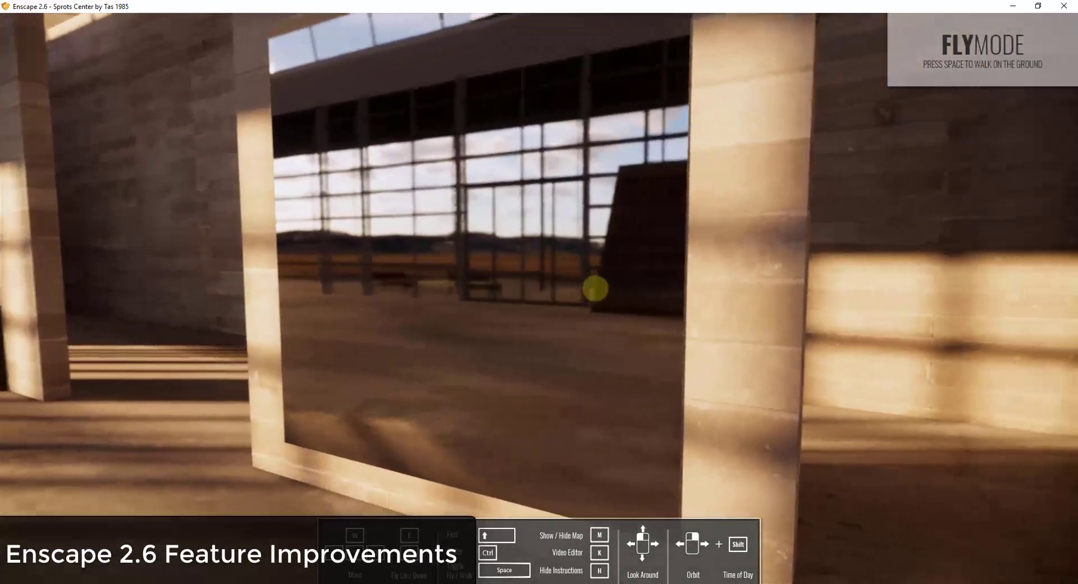
{"action": "key", "text": "w"}
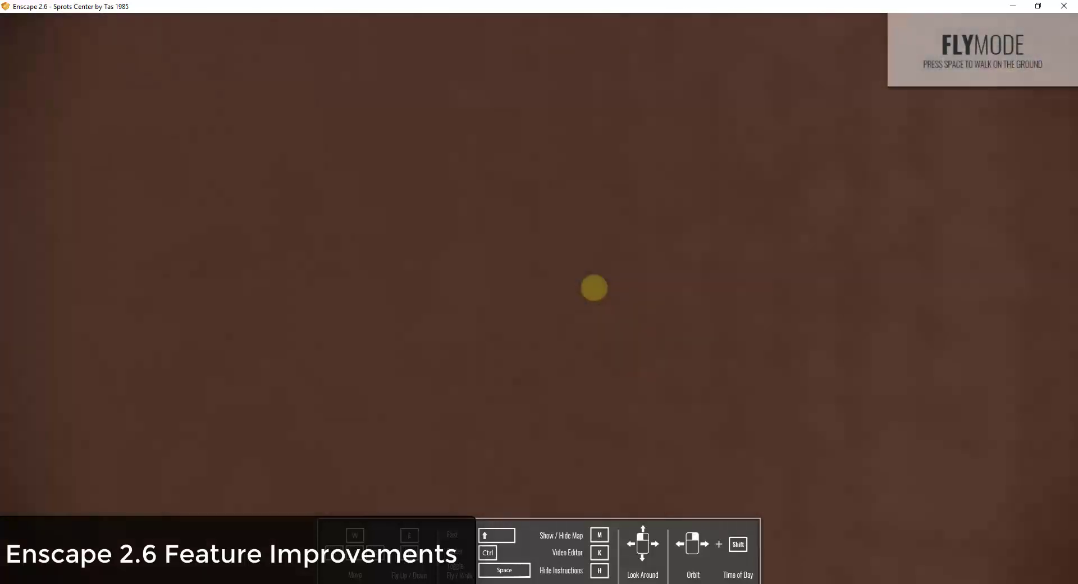
{"action": "key", "text": "w"}
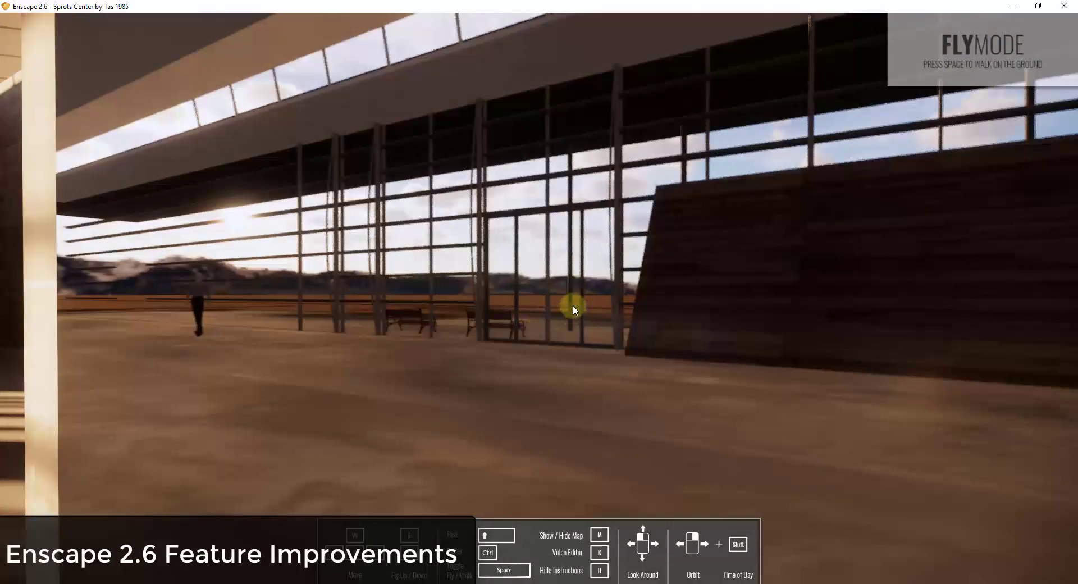
Step: Shift the time of day inside the hall to night while moving around the mirror wall
{"action": "right_click_drag", "start_coordinate": [508, 319], "coordinate": [507, 316], "text": "shift"}
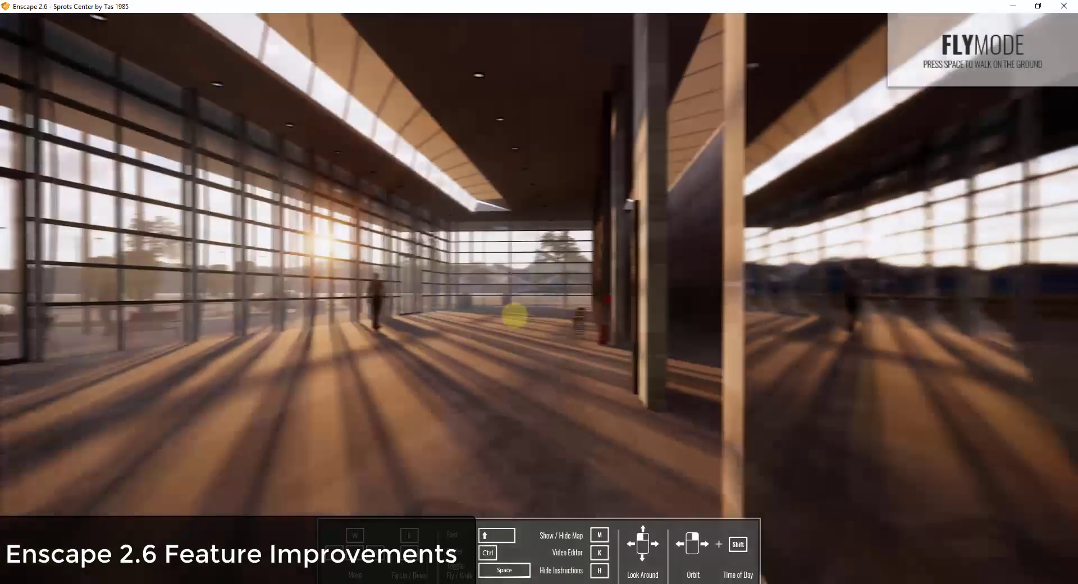
{"action": "key", "text": "w"}
{"action": "left_click_drag", "start_coordinate": [521, 315], "coordinate": [519, 315]}
{"action": "right_click_drag", "start_coordinate": [519, 315], "coordinate": [514, 315]}
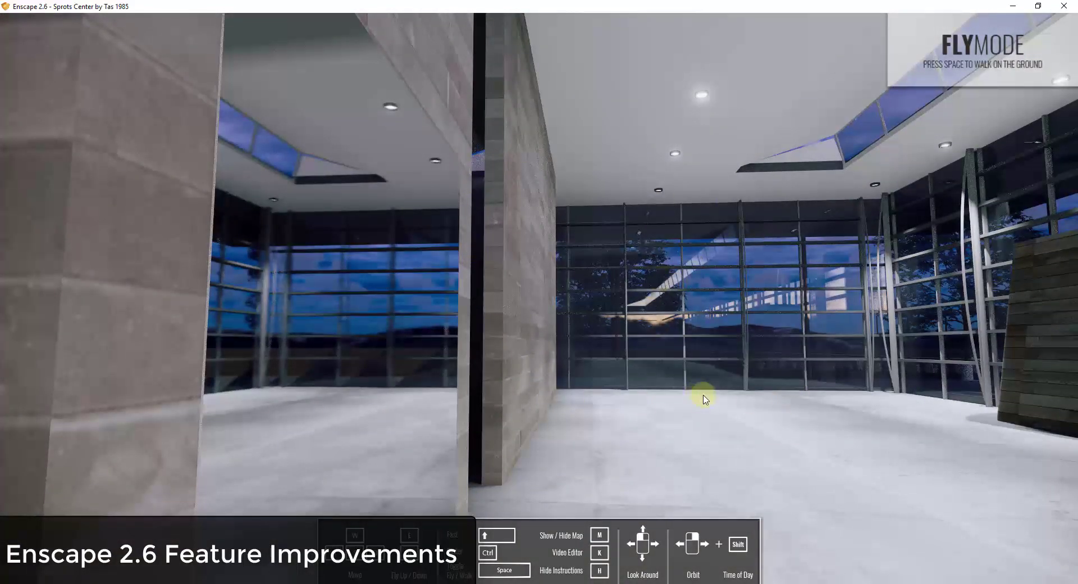
Step: Fly up to the end glass facade and examine the interior reflections in the windows at night
{"action": "left_click_drag", "start_coordinate": [677, 400], "coordinate": [678, 398]}
{"action": "key", "text": "w"}
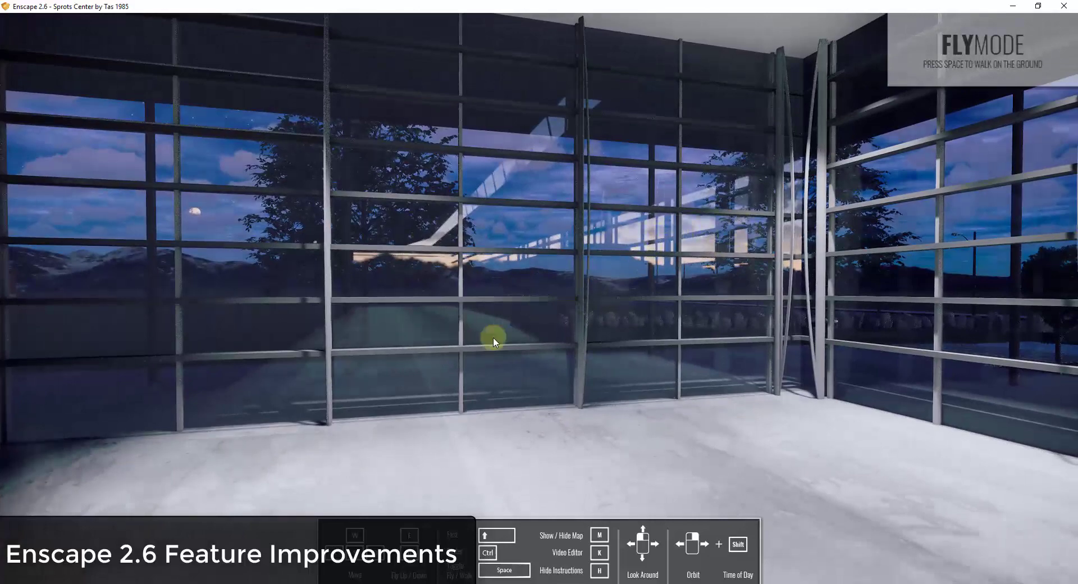
{"action": "mouse_move", "coordinate": [493, 337]}
{"action": "left_mouse_down"}
{"action": "mouse_move", "coordinate": [534, 342]}
{"action": "mouse_move", "coordinate": [472, 337]}
{"action": "mouse_move", "coordinate": [502, 341]}
{"action": "left_mouse_up"}
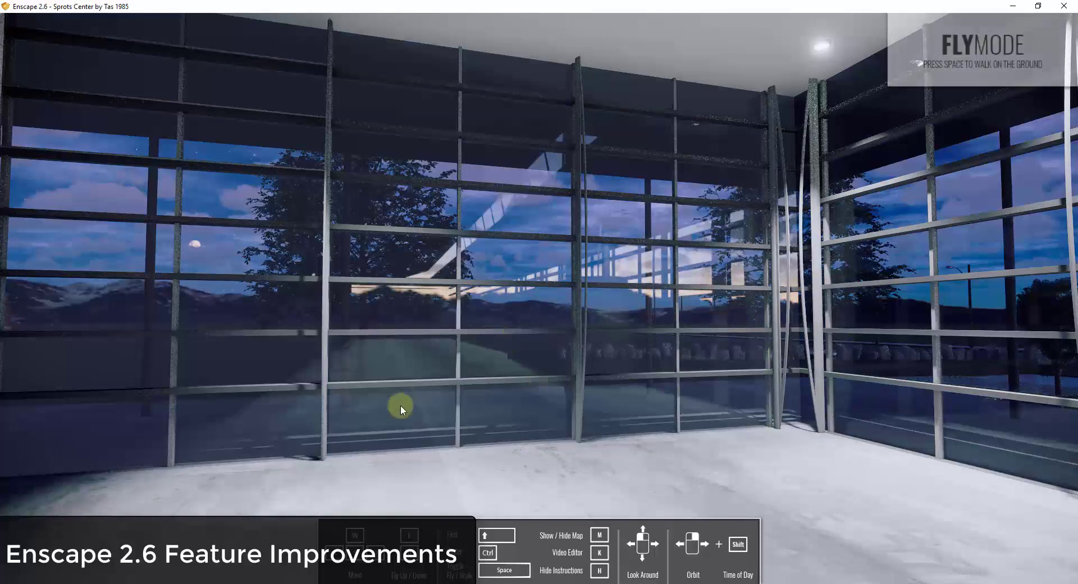
{"action": "left_click_drag", "start_coordinate": [436, 399], "coordinate": [478, 390]}
{"action": "left_click_drag", "start_coordinate": [424, 397], "coordinate": [439, 380]}
Step: Return to the mirror wall, adjust the time of day, and inspect the lighting along the length of the hall
{"action": "key", "text": "a"}
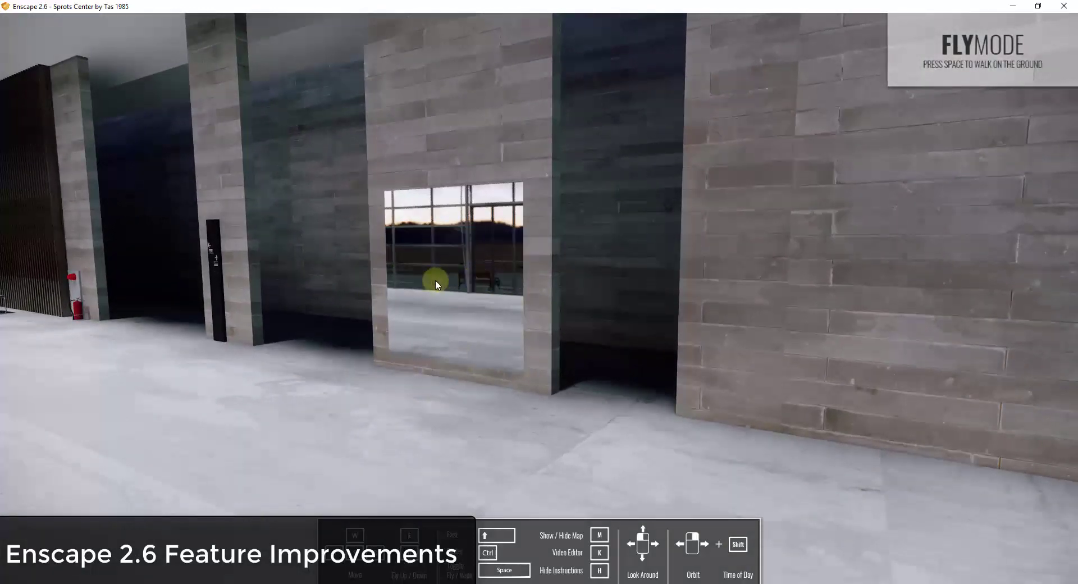
{"action": "left_click_drag", "start_coordinate": [359, 277], "coordinate": [515, 297]}
{"action": "right_click_drag", "start_coordinate": [513, 321], "coordinate": [609, 335], "text": "shift"}
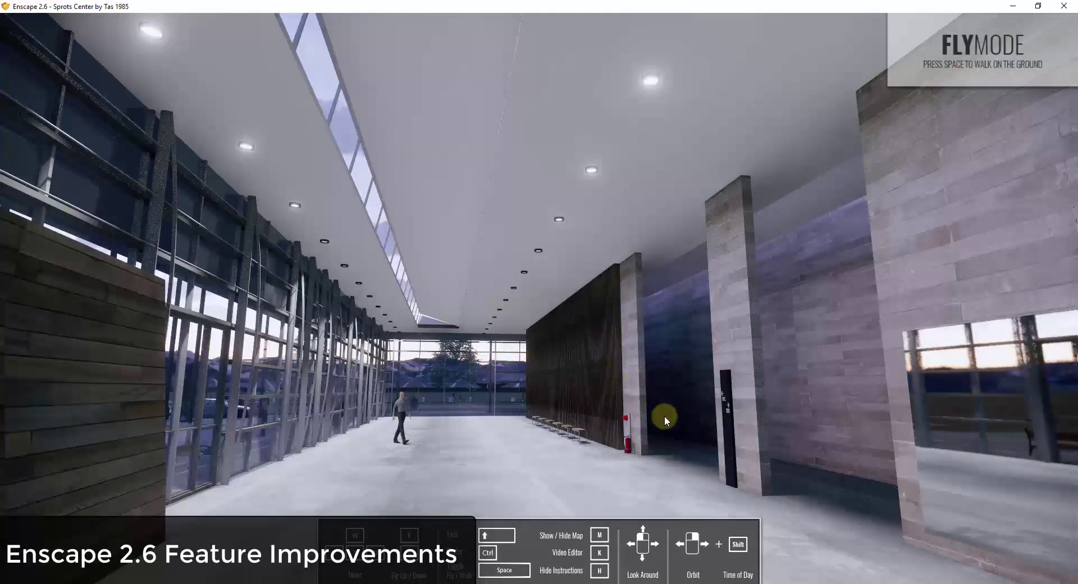
{"action": "key", "text": "w"}
{"action": "left_click_drag", "start_coordinate": [678, 443], "coordinate": [679, 431]}
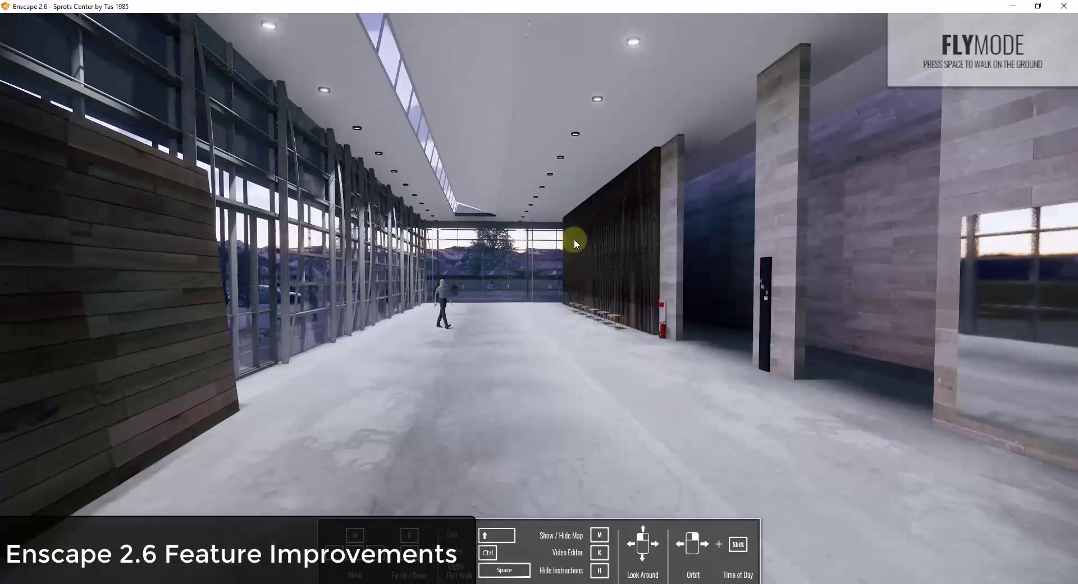
Step: Switch back to the browser and read about the ArchiCAD Material Editor and Revamped Settings on the Enscape 2.6 release page
{"action": "left_click_drag", "start_coordinate": [688, 6], "coordinate": [644, 55]}
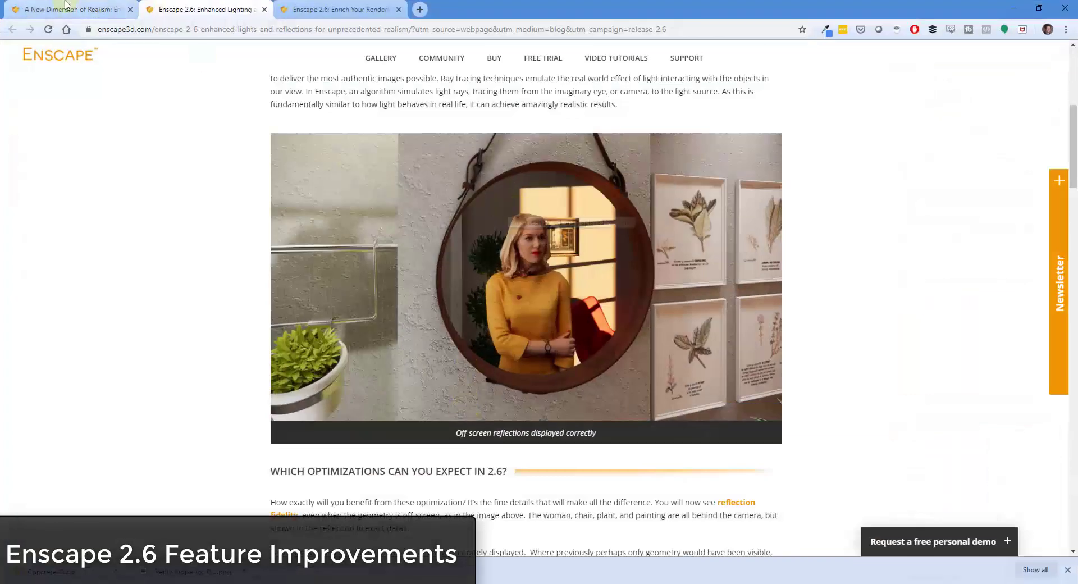
{"action": "left_click", "coordinate": [81, 11]}
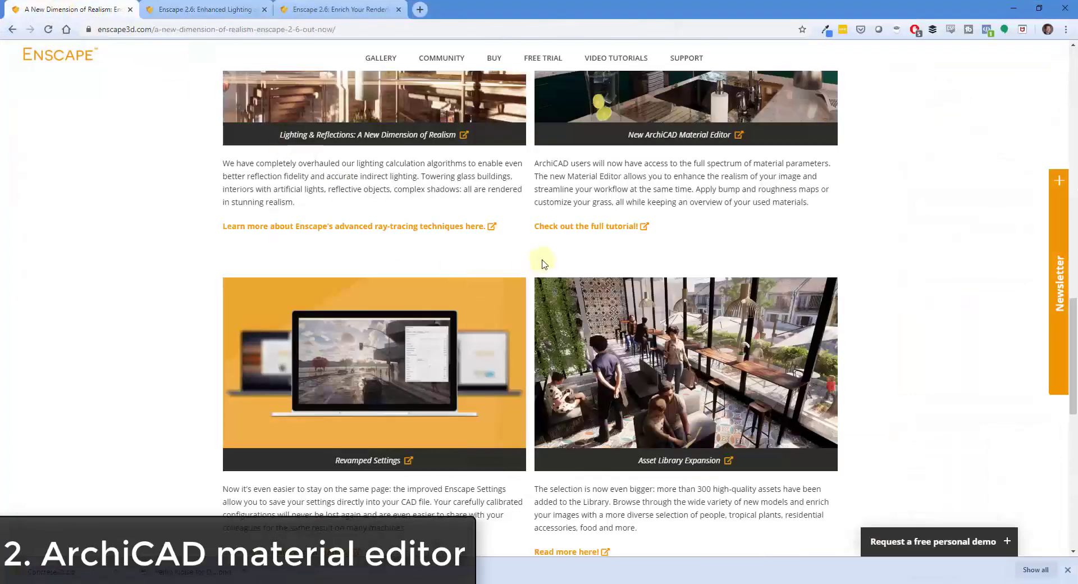
{"action": "scroll", "coordinate": [596, 264], "scroll_direction": "up", "scroll_amount": 3}
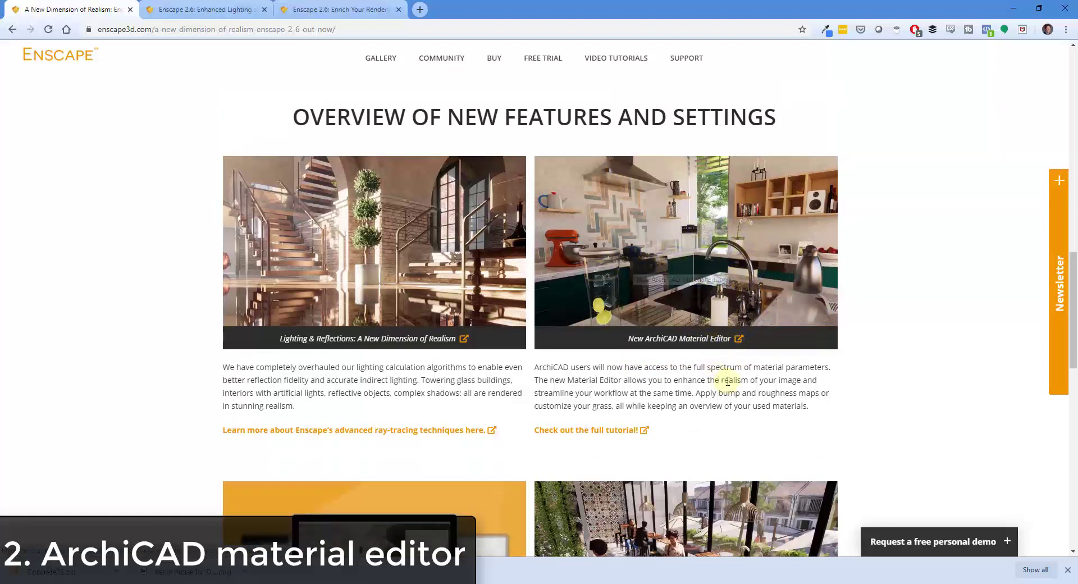
{"action": "scroll", "coordinate": [699, 351], "scroll_direction": "down", "scroll_amount": 2}
{"action": "scroll", "coordinate": [700, 351], "scroll_direction": "down", "scroll_amount": 2}
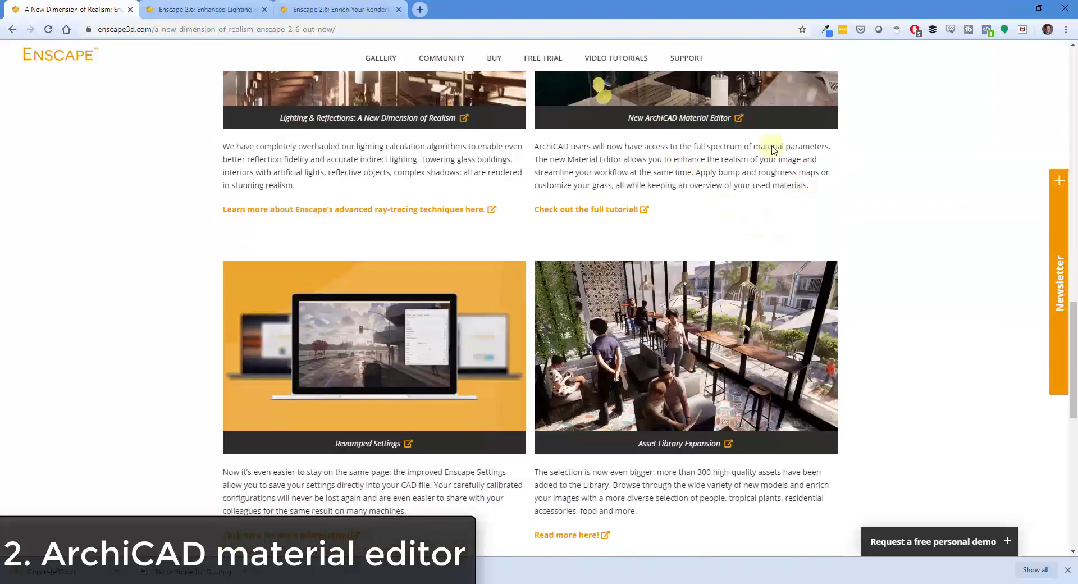
{"action": "scroll", "coordinate": [689, 161], "scroll_direction": "down", "scroll_amount": 3}
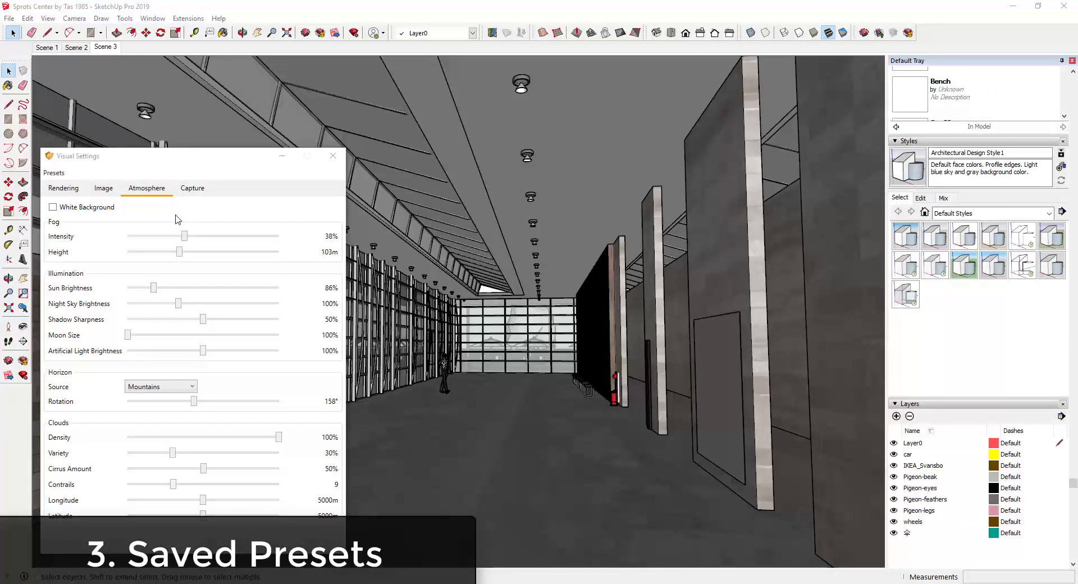
Step: Check the load, save, reset and manage options for presets in Enscape's Visual Settings, and return to the render window
{"action": "left_click", "coordinate": [54, 173]}
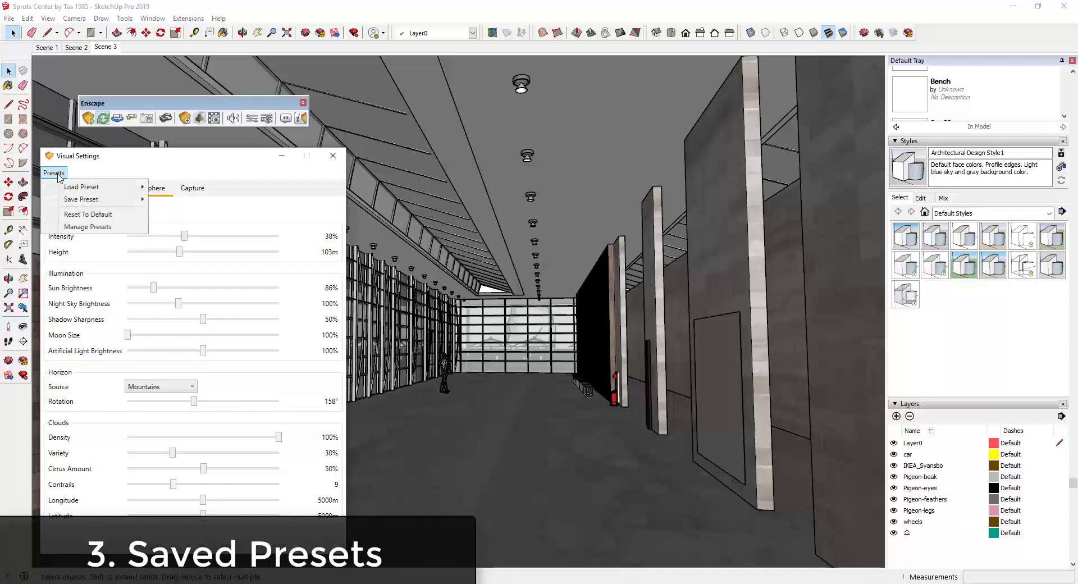
{"action": "left_click", "coordinate": [63, 176]}
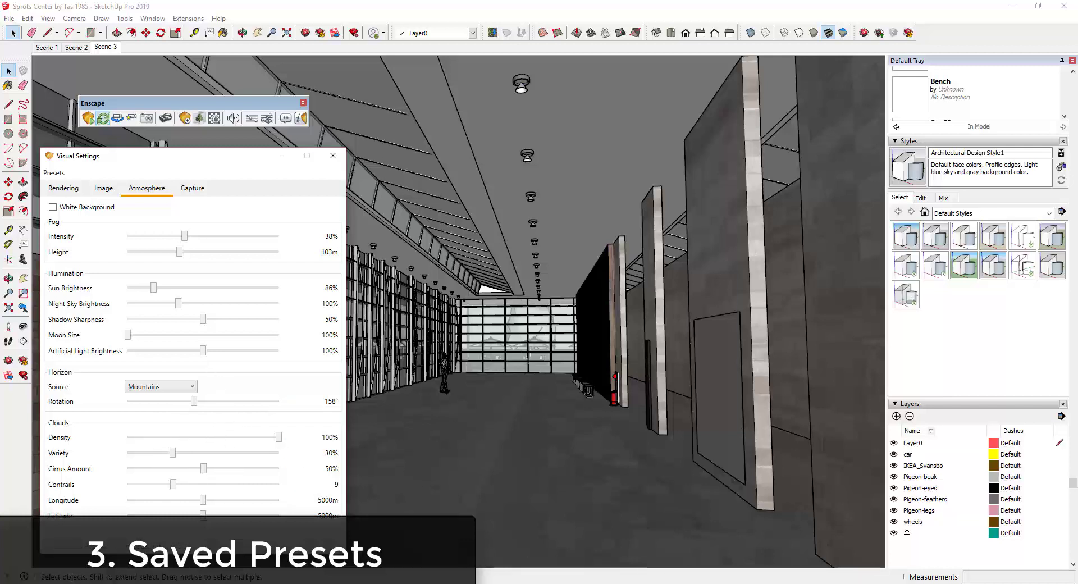
{"action": "left_click", "coordinate": [678, 537]}
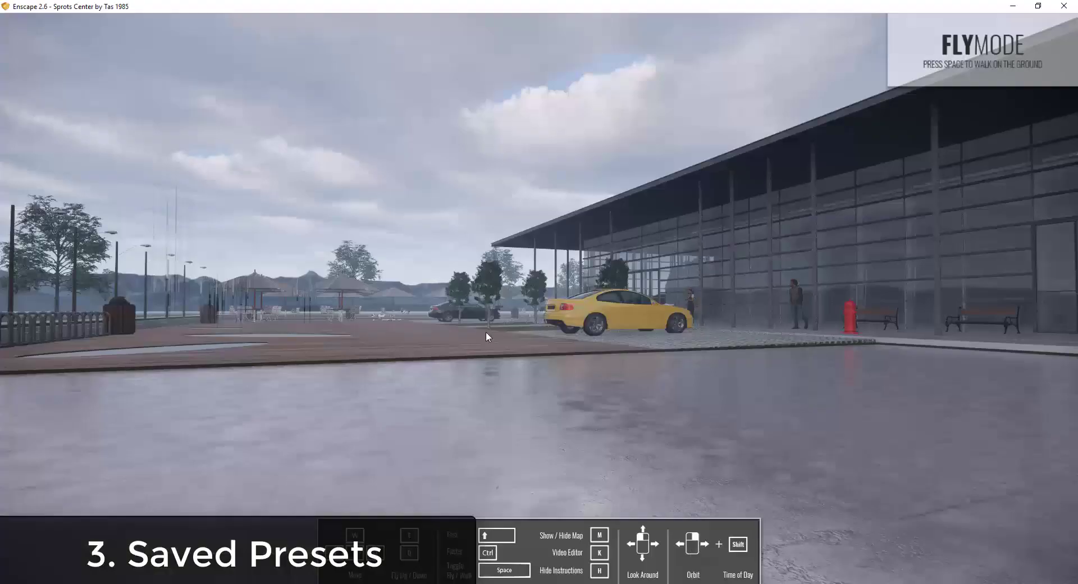
Step: Raise the fog intensity to 48% in the atmosphere settings and view the hazier building exterior in the Enscape render window
{"action": "left_click", "coordinate": [1014, 7]}
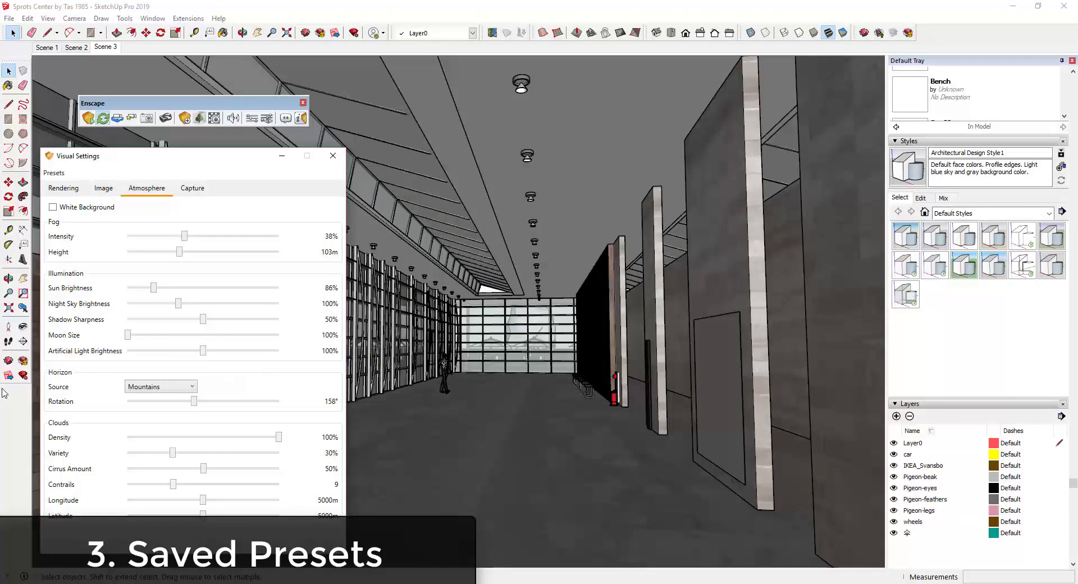
{"action": "left_click_drag", "start_coordinate": [186, 240], "coordinate": [201, 240]}
{"action": "left_click", "coordinate": [722, 540]}
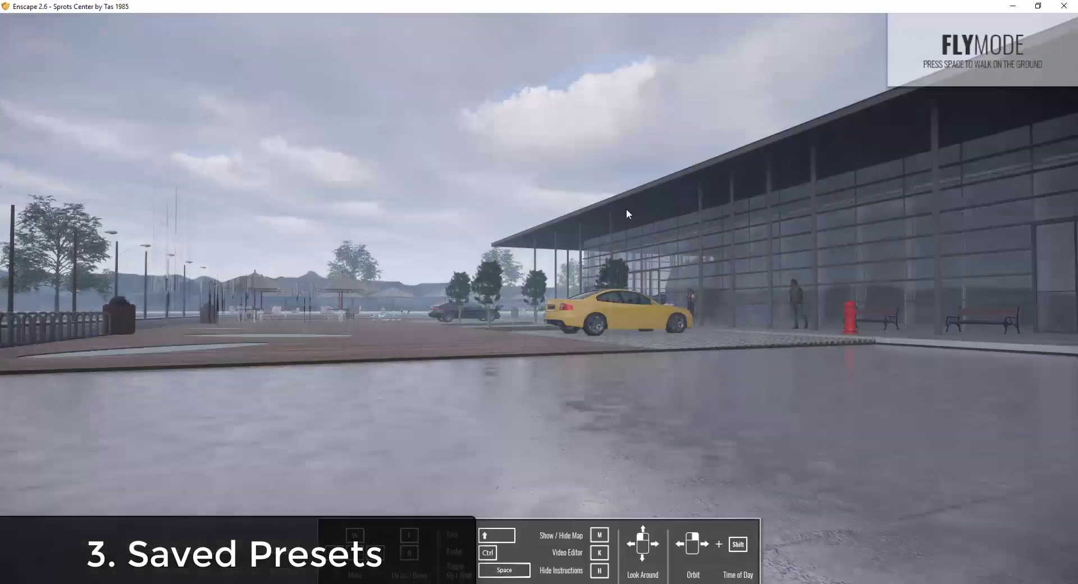
{"action": "mouse_move", "coordinate": [648, 293]}
{"action": "right_mouse_down"}
{"action": "mouse_move", "coordinate": [651, 276]}
{"action": "mouse_move", "coordinate": [656, 306]}
{"action": "right_mouse_up"}
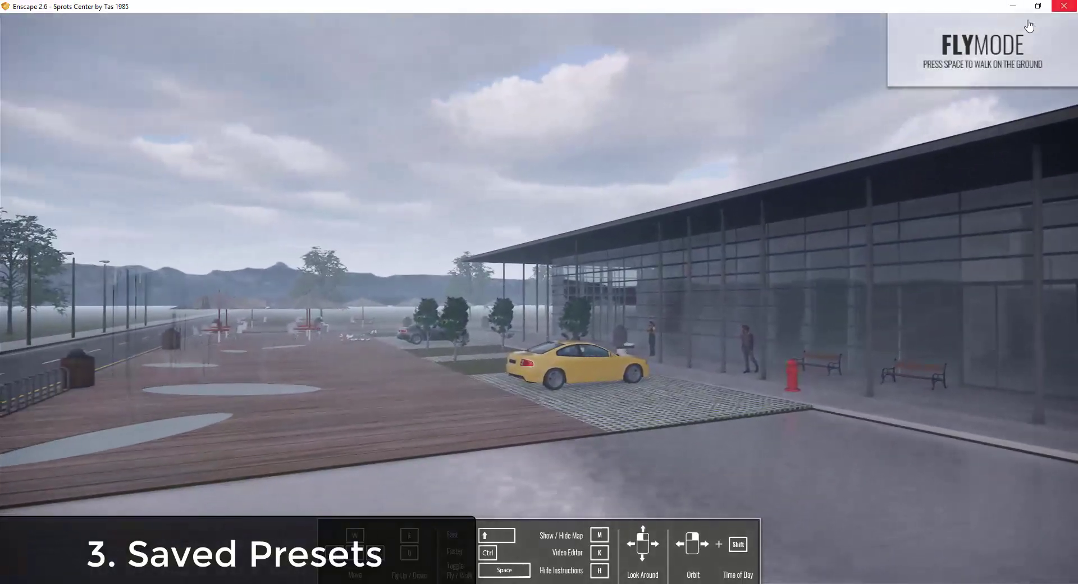
Step: Save the current visual settings as a preset named Rainy/Cloudy
{"action": "left_click", "coordinate": [1013, 6]}
{"action": "left_click", "coordinate": [54, 173]}
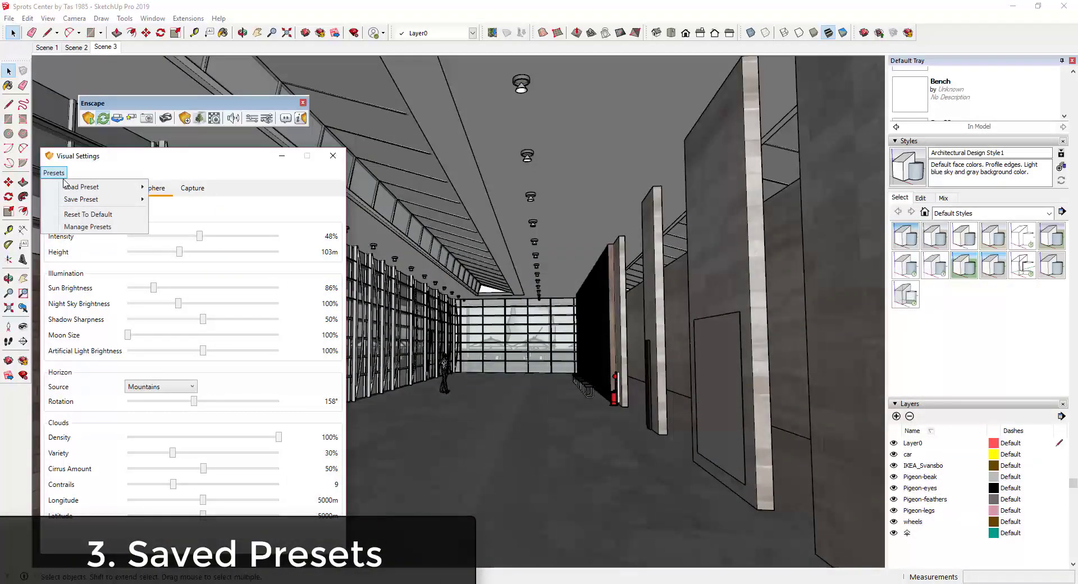
{"action": "left_click", "coordinate": [81, 199]}
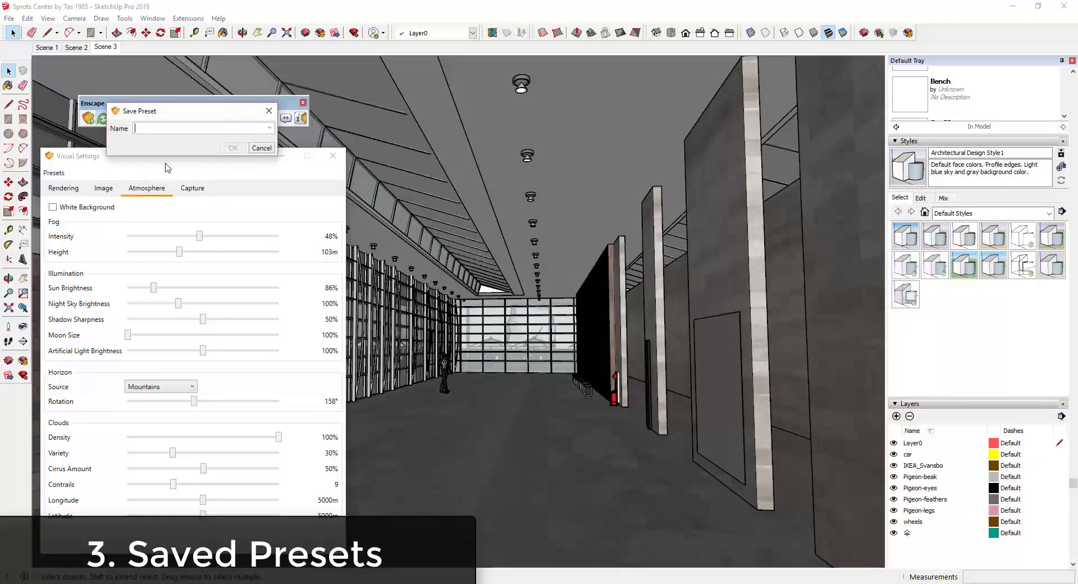
{"action": "type", "text": "Rainy/Cloudy"}
{"action": "key", "text": "Return"}
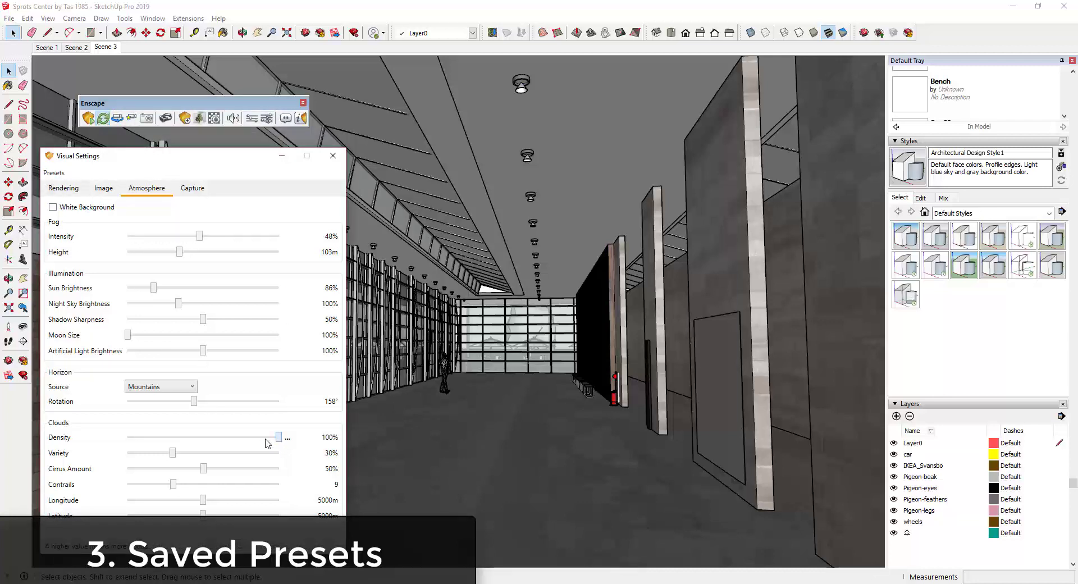
Step: Lower the cloud density and fog intensity, set the color temperature to 7025K, and check the render
{"action": "left_click_drag", "start_coordinate": [279, 438], "coordinate": [194, 442]}
{"action": "left_click_drag", "start_coordinate": [202, 240], "coordinate": [125, 240]}
{"action": "left_click", "coordinate": [104, 189]}
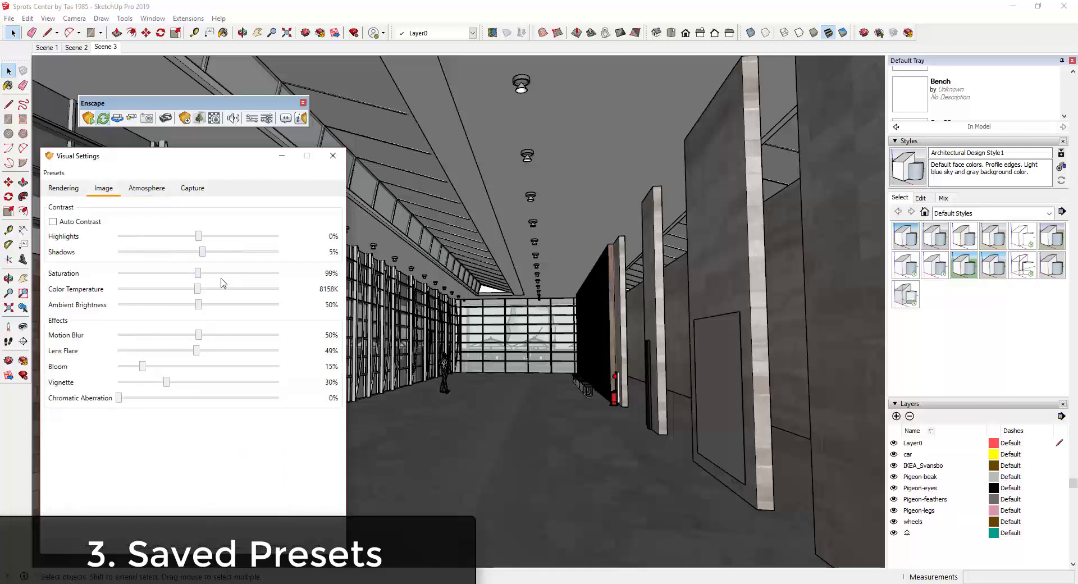
{"action": "left_click_drag", "start_coordinate": [197, 294], "coordinate": [184, 292]}
{"action": "left_click", "coordinate": [689, 534]}
Step: Save the adjusted visual settings as a second preset named Sunny Day
{"action": "left_click", "coordinate": [54, 173]}
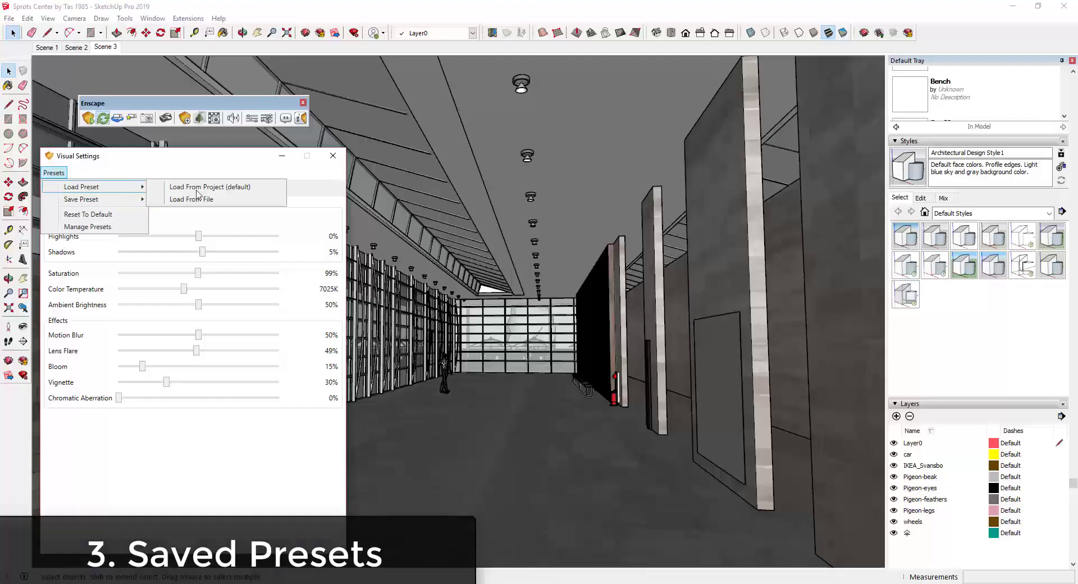
{"action": "left_click", "coordinate": [470, 446]}
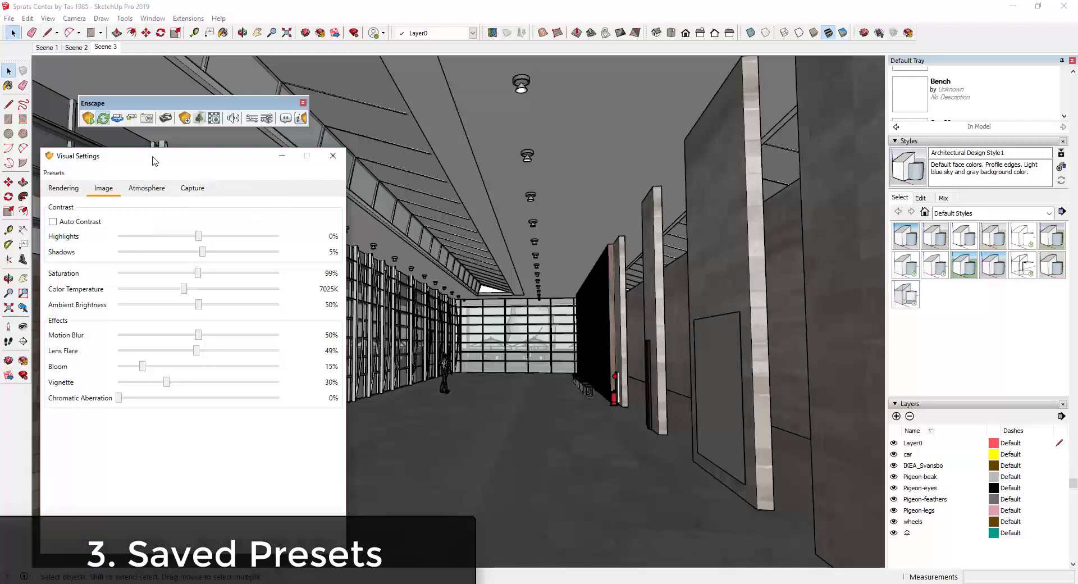
{"action": "left_click_drag", "start_coordinate": [153, 161], "coordinate": [133, 190]}
{"action": "left_click", "coordinate": [53, 202]}
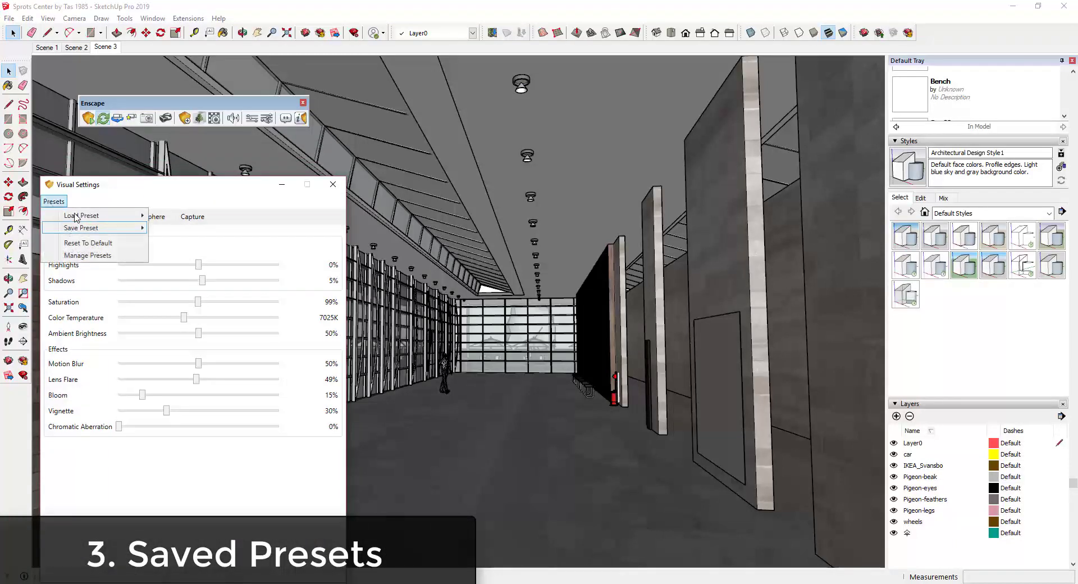
Step: Load the Rainy/Cloudy preset from the project and show the render in a smaller window beside the Visual Settings
{"action": "left_click", "coordinate": [63, 214]}
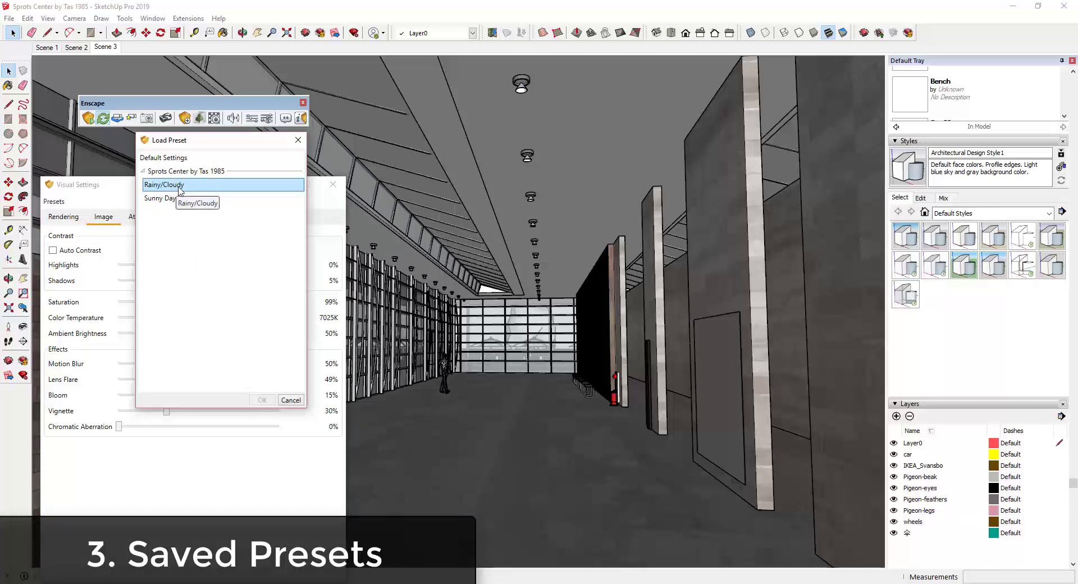
{"action": "left_click", "coordinate": [183, 189]}
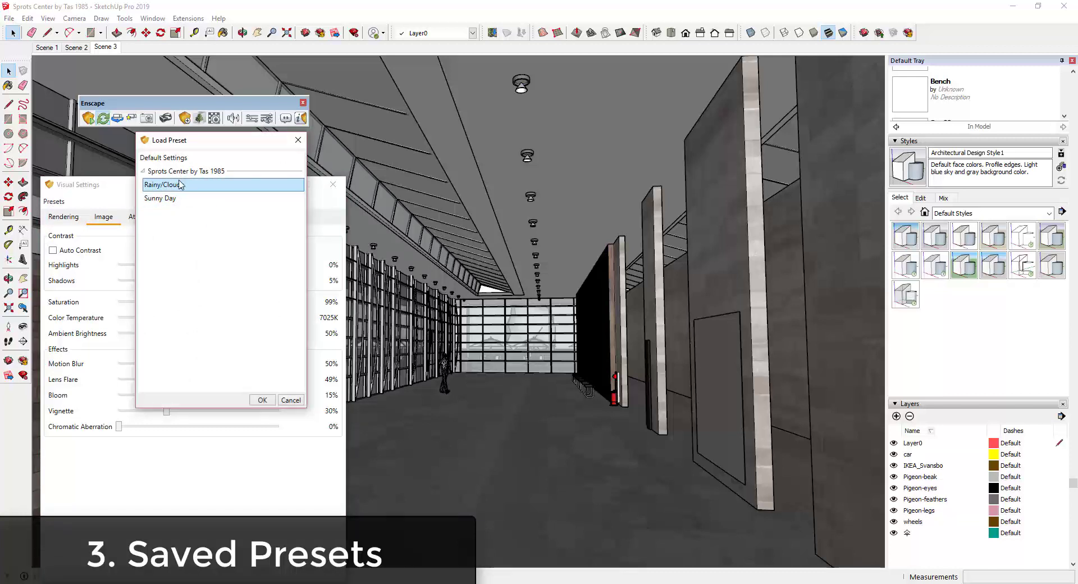
{"action": "double_click", "coordinate": [181, 185]}
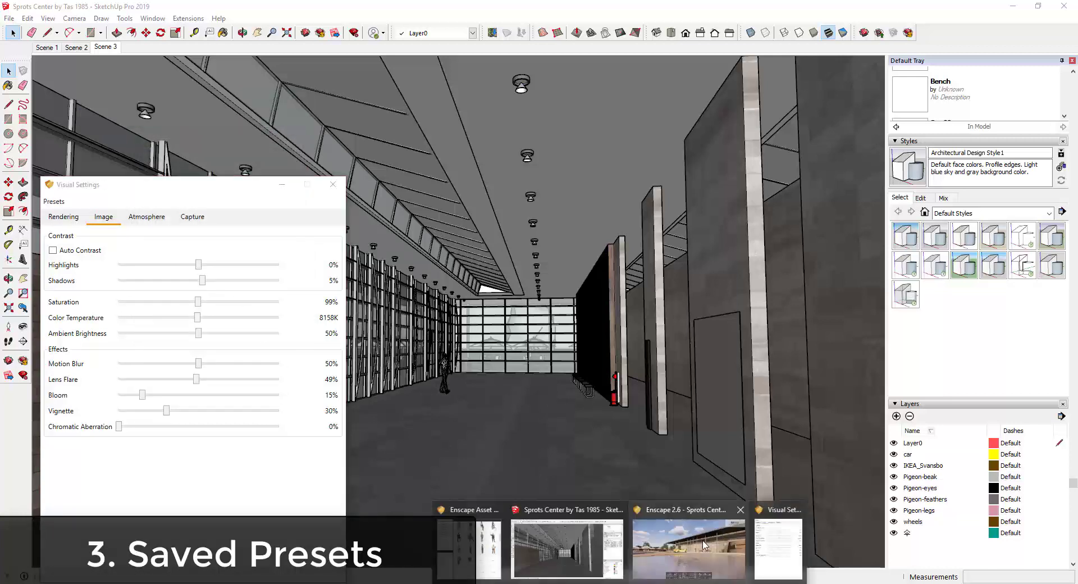
{"action": "left_click", "coordinate": [678, 511]}
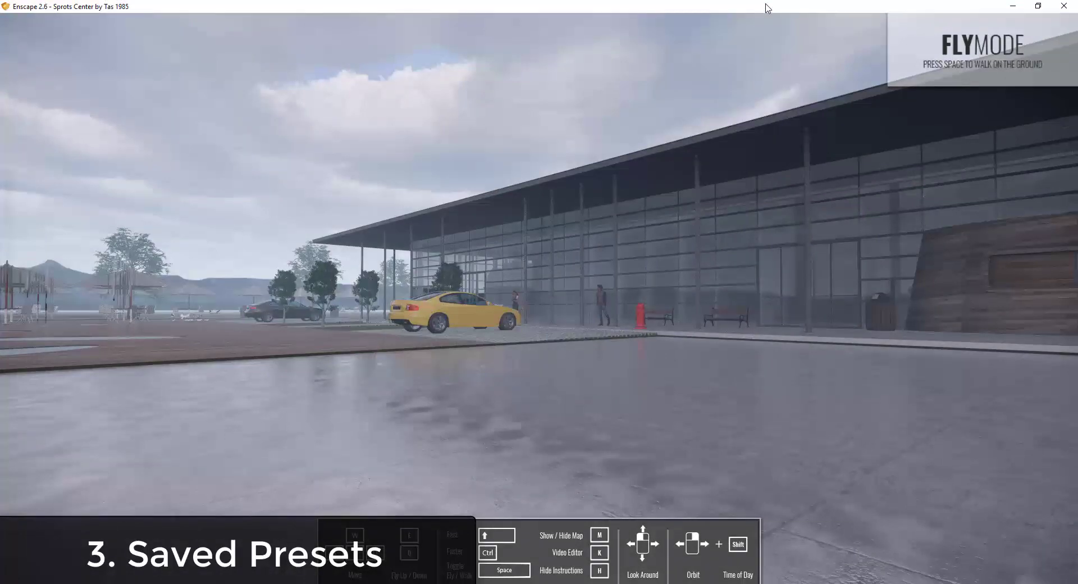
{"action": "mouse_move", "coordinate": [778, 14]}
{"action": "left_mouse_down"}
{"action": "mouse_move", "coordinate": [790, 34]}
{"action": "mouse_move", "coordinate": [709, 38]}
{"action": "left_mouse_up"}
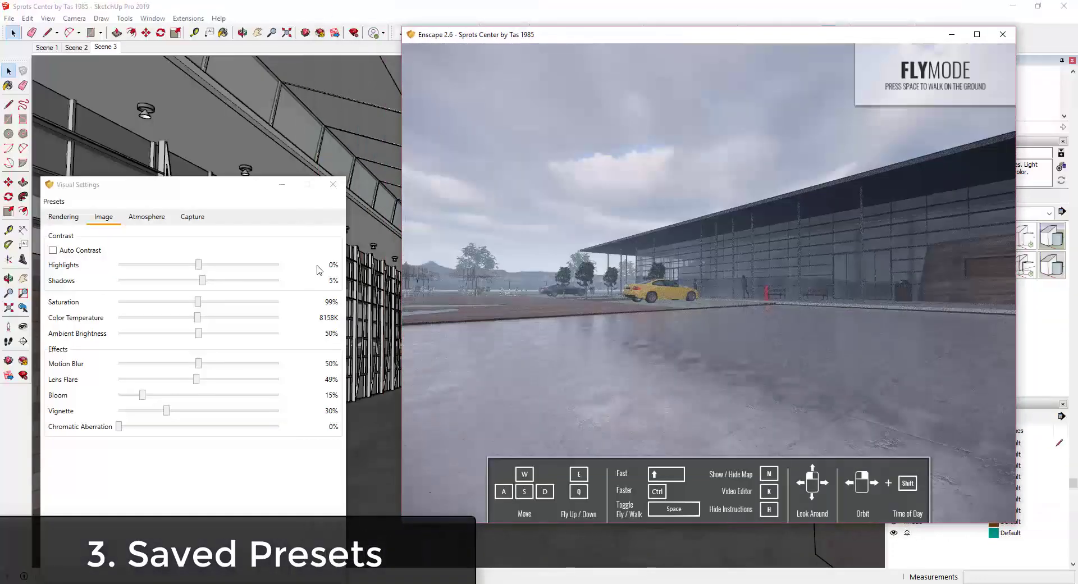
Step: Load the Sunny Day preset from the project and look around the building exterior in the render window
{"action": "left_click", "coordinate": [53, 201]}
{"action": "mouse_move", "coordinate": [84, 216]}
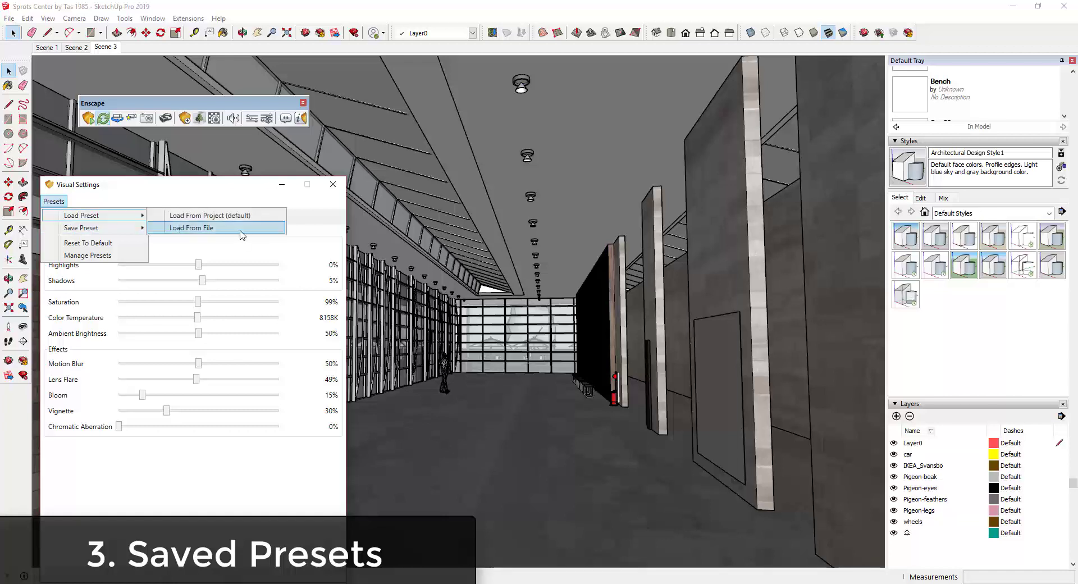
{"action": "left_click", "coordinate": [207, 228]}
{"action": "left_click", "coordinate": [44, 82]}
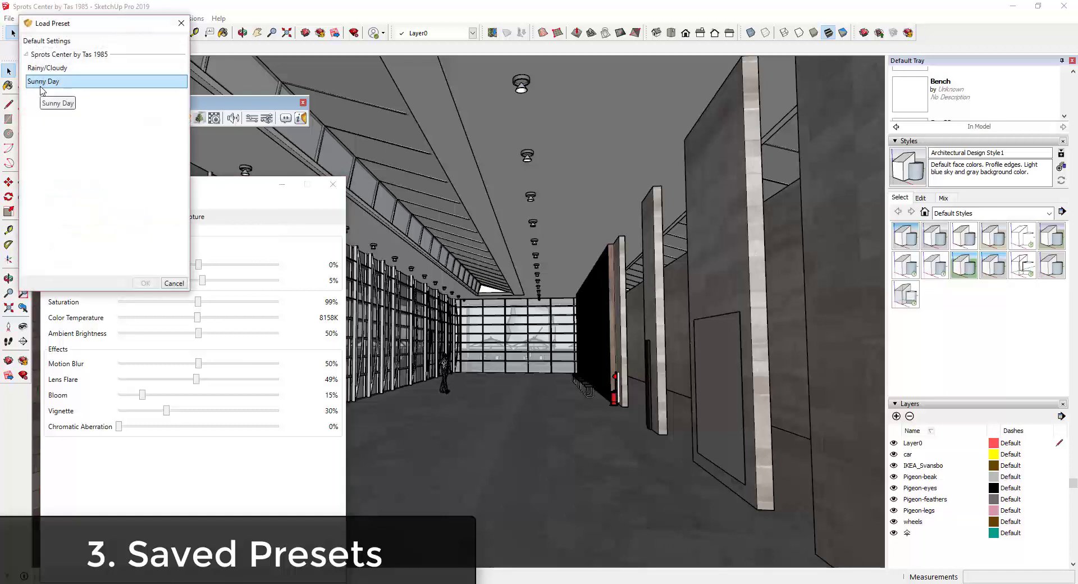
{"action": "double_click", "coordinate": [40, 86]}
{"action": "mouse_move", "coordinate": [621, 583]}
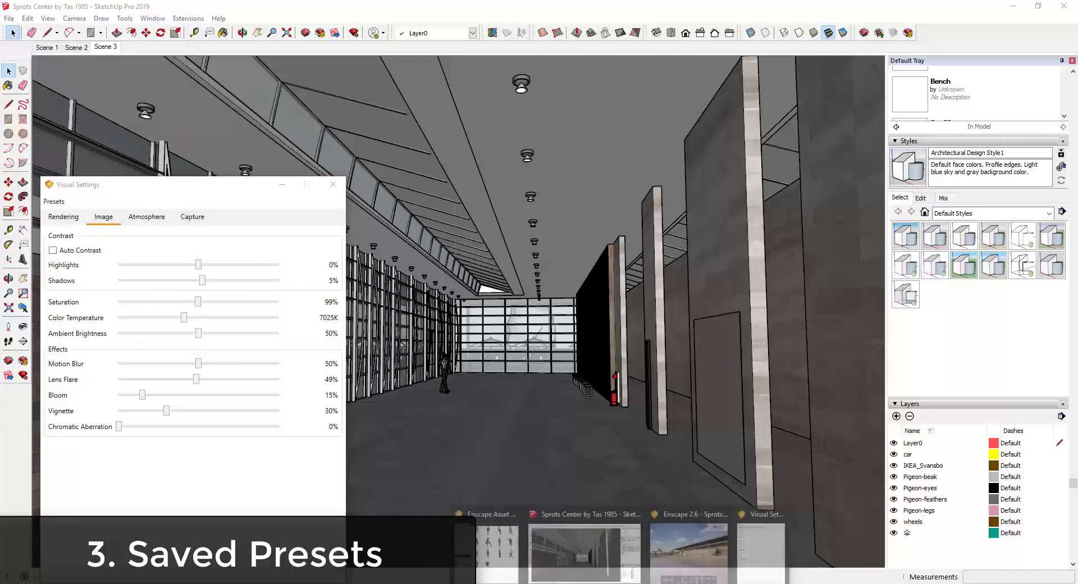
{"action": "left_click", "coordinate": [690, 548]}
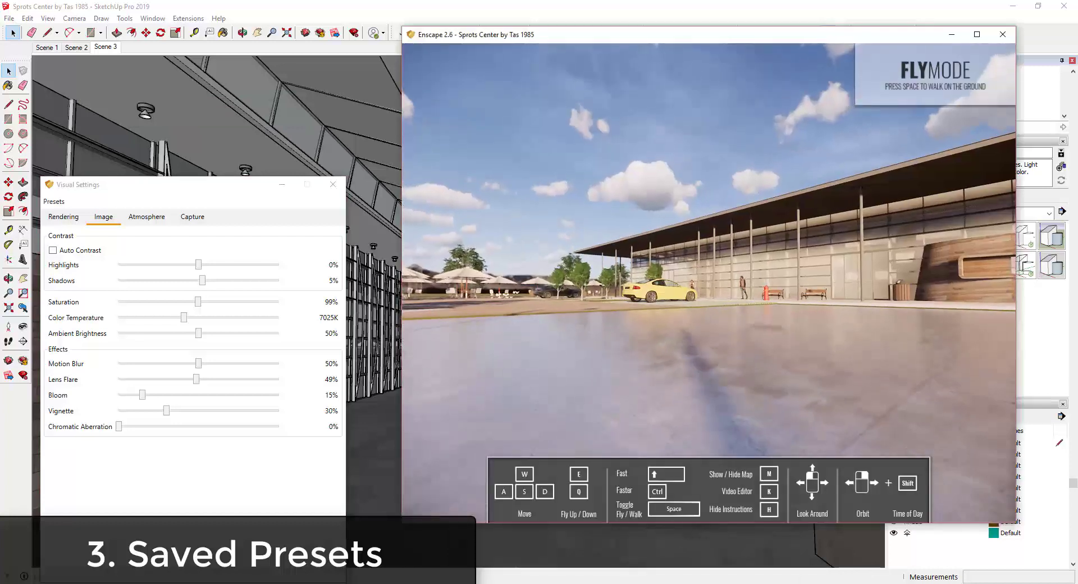
{"action": "mouse_move", "coordinate": [606, 276]}
{"action": "left_mouse_down"}
{"action": "mouse_move", "coordinate": [628, 262]}
{"action": "mouse_move", "coordinate": [615, 261]}
{"action": "left_mouse_up"}
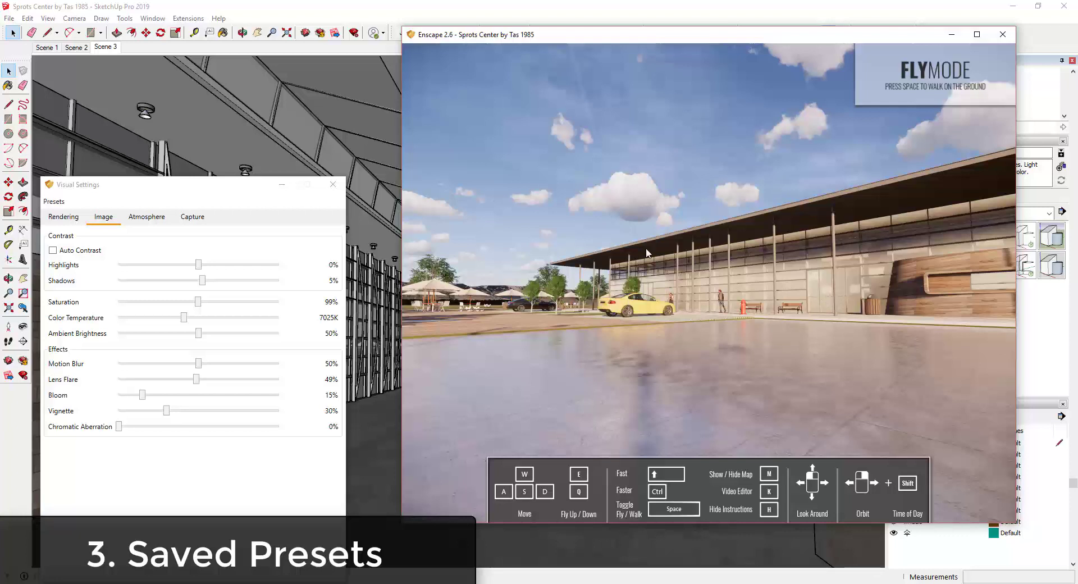
Step: Open Manage Presets, check the options for the Rainy/Cloudy and Sunny Day presets, and close the dialog
{"action": "left_click", "coordinate": [54, 201]}
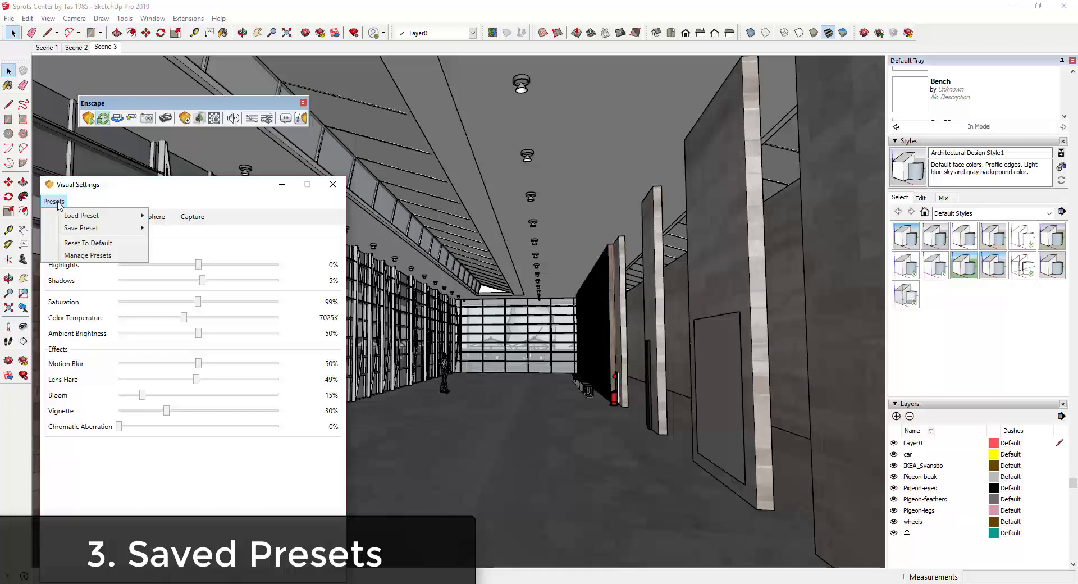
{"action": "left_click", "coordinate": [103, 256]}
{"action": "left_click", "coordinate": [53, 68]}
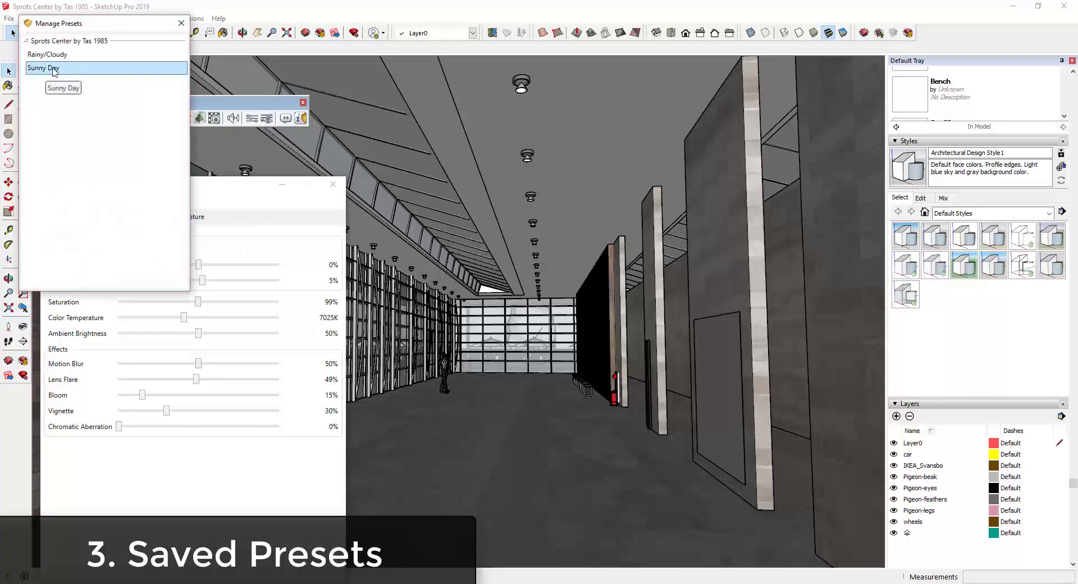
{"action": "left_click_drag", "start_coordinate": [87, 24], "coordinate": [454, 80]}
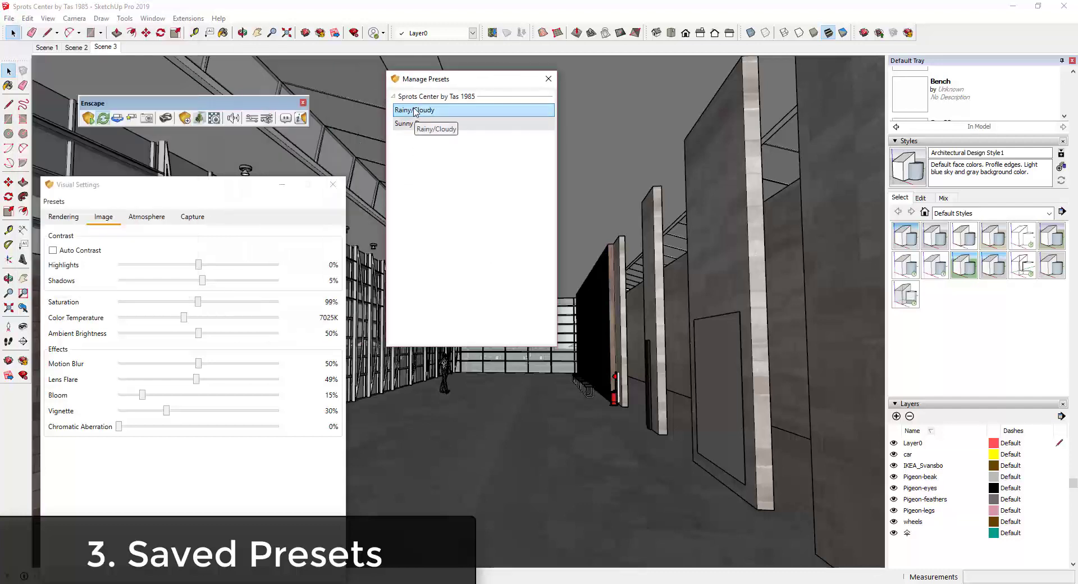
{"action": "right_click", "coordinate": [414, 108]}
{"action": "left_click", "coordinate": [440, 113]}
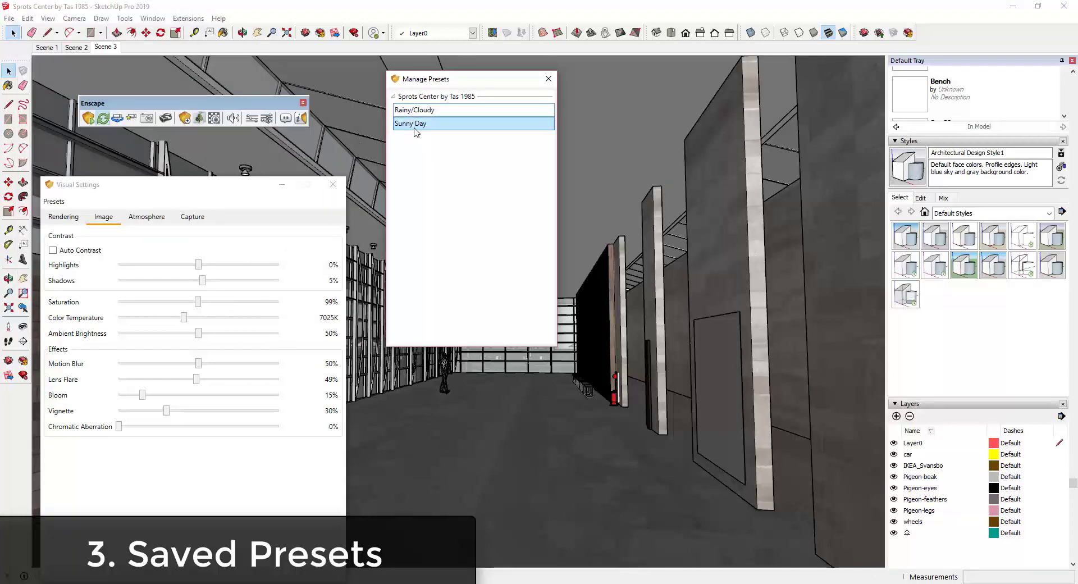
{"action": "right_click", "coordinate": [414, 128]}
{"action": "left_click", "coordinate": [443, 138]}
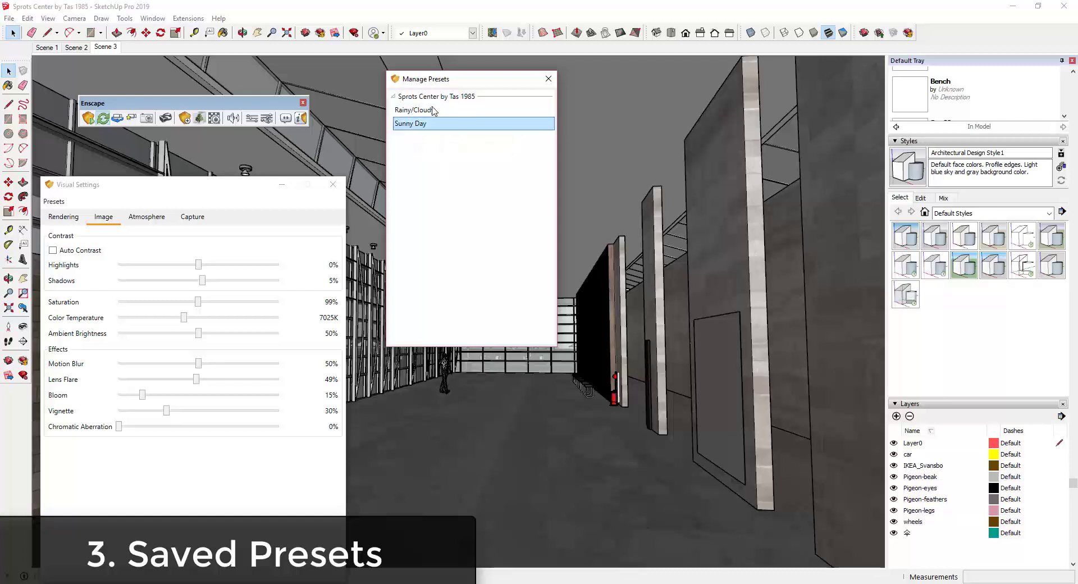
{"action": "left_click", "coordinate": [548, 82]}
Step: Check the options for saving presets and for loading them from the project or a file, then leave them unused
{"action": "left_click", "coordinate": [54, 201]}
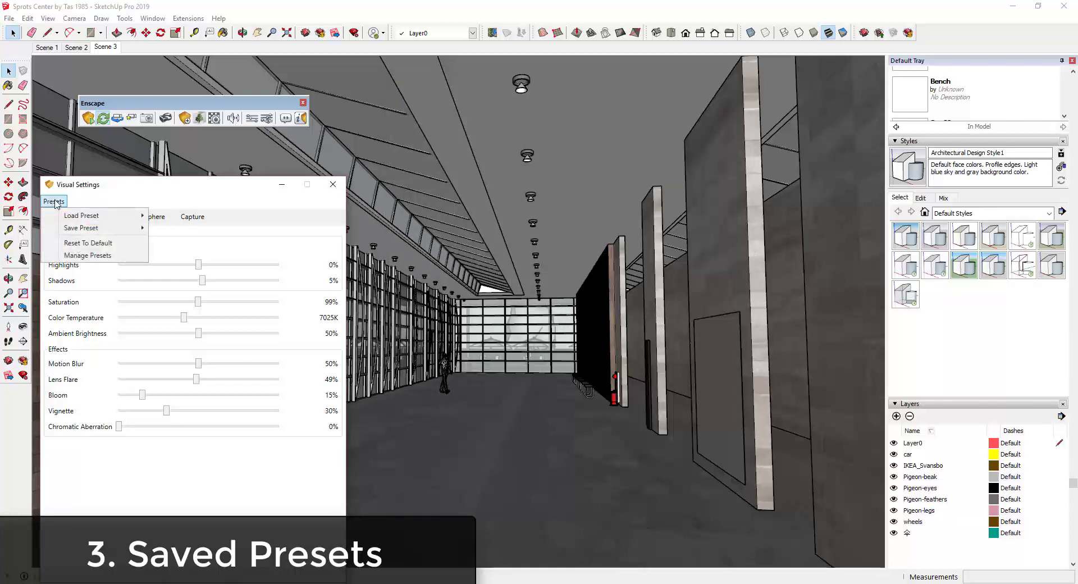
{"action": "left_click", "coordinate": [83, 228]}
{"action": "left_click", "coordinate": [187, 75]}
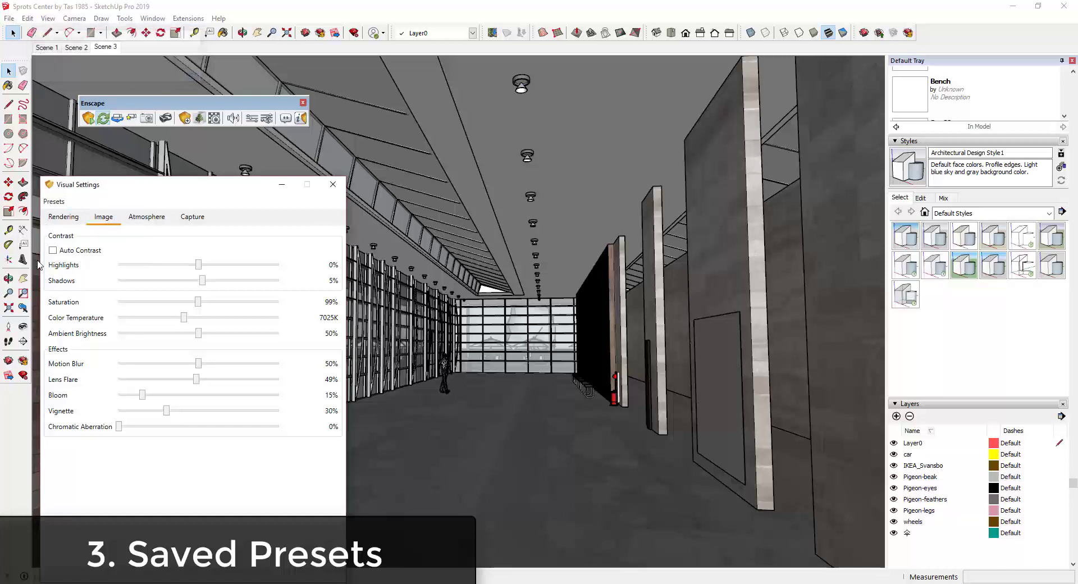
{"action": "left_click", "coordinate": [54, 201]}
{"action": "mouse_move", "coordinate": [95, 229]}
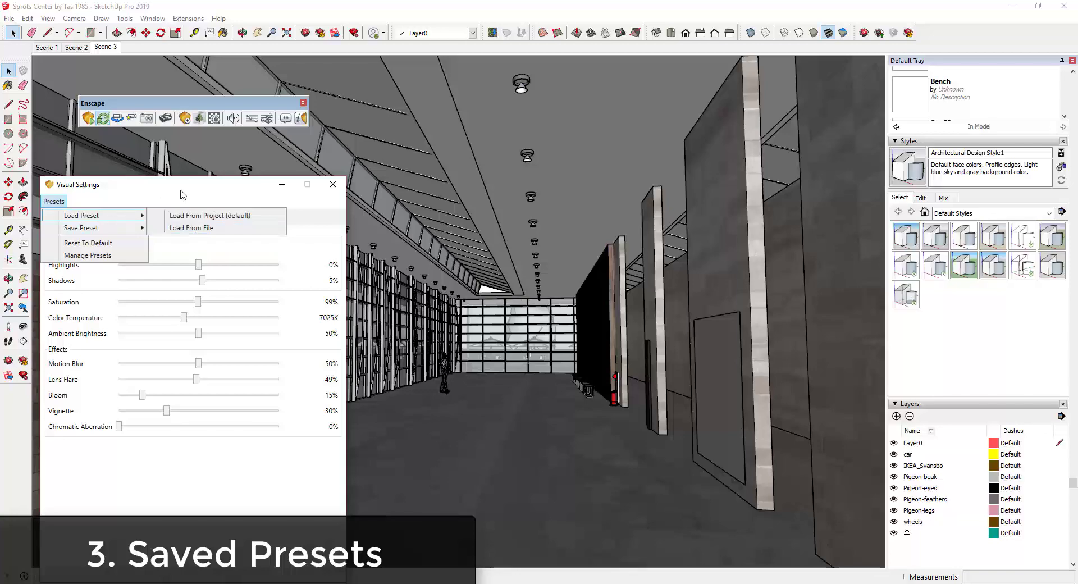
{"action": "left_click", "coordinate": [366, 237]}
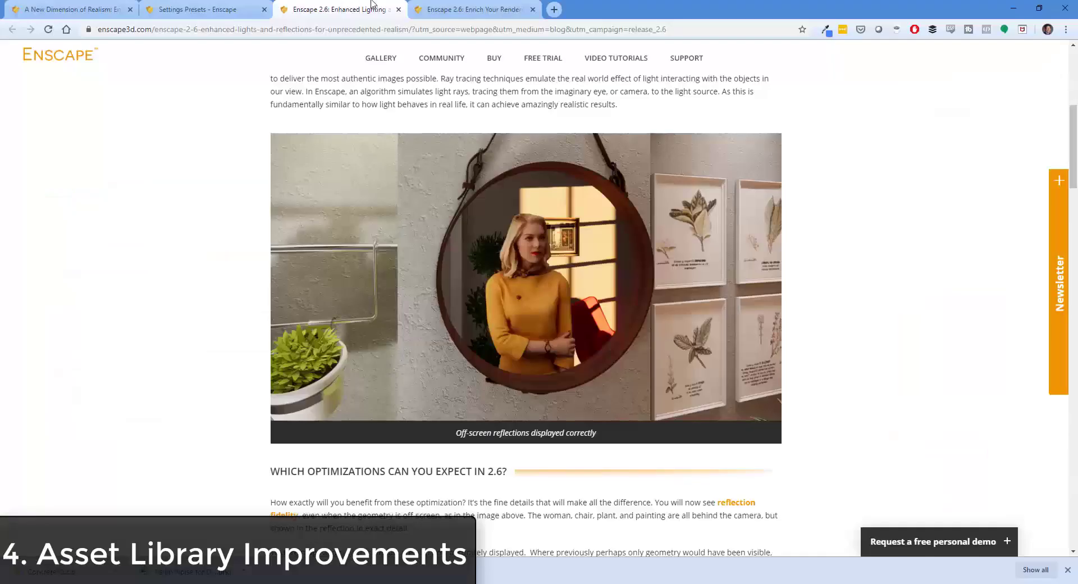
Step: Open the Enscape article on over 300 new assets and read its introduction and category list
{"action": "left_click", "coordinate": [475, 9]}
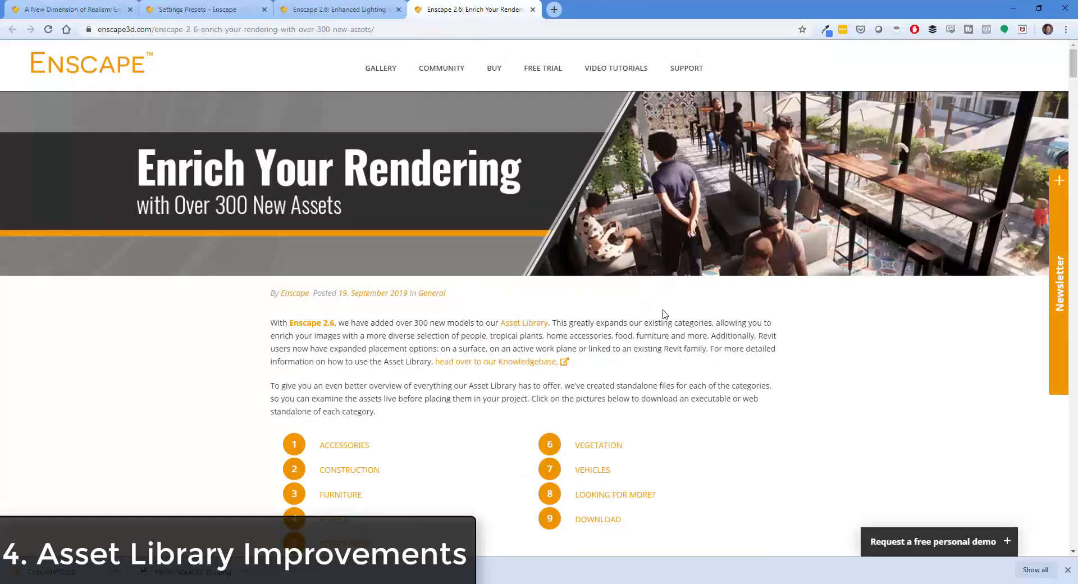
{"action": "scroll", "coordinate": [742, 323], "scroll_direction": "down", "scroll_amount": 3}
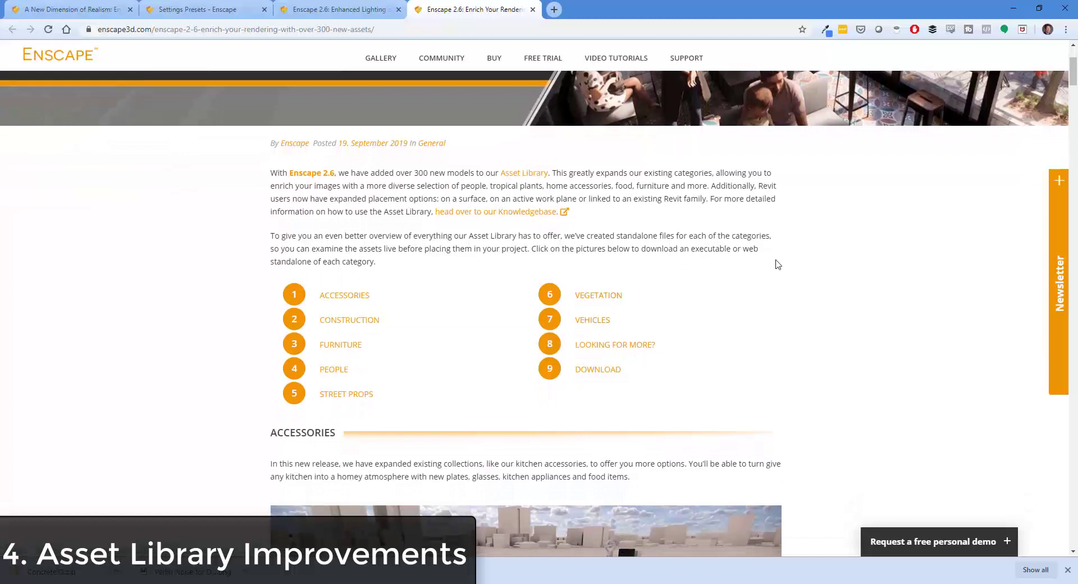
{"action": "scroll", "coordinate": [788, 258], "scroll_direction": "up", "scroll_amount": 3}
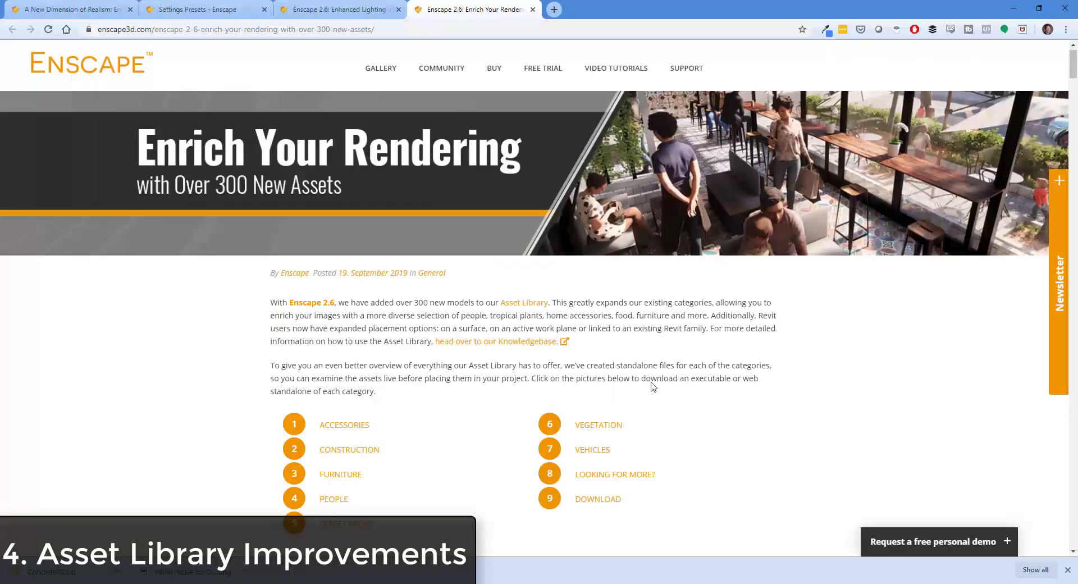
{"action": "scroll", "coordinate": [654, 386], "scroll_direction": "down", "scroll_amount": 3}
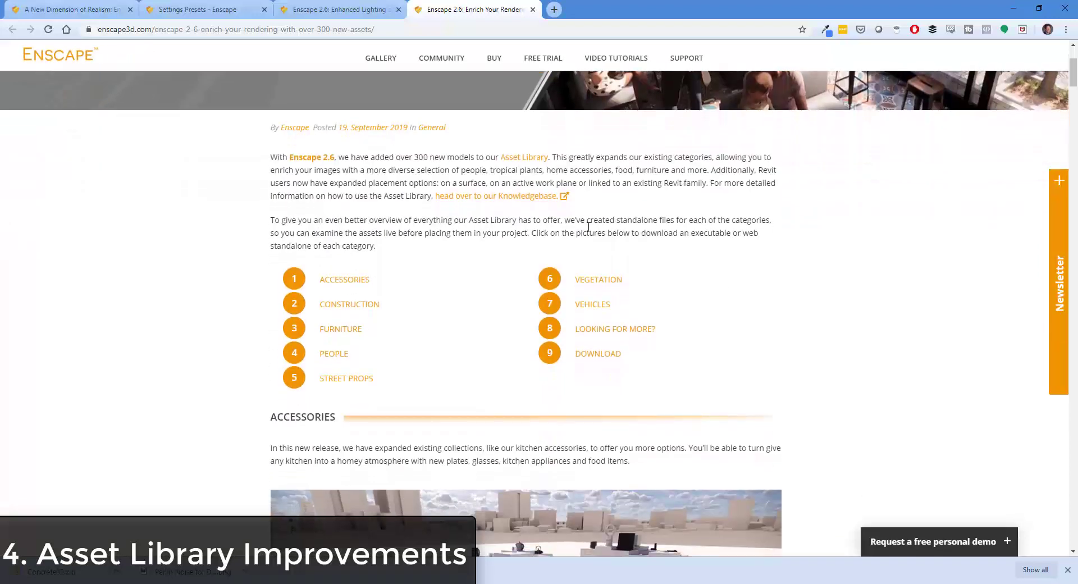
Step: Examine the article's Accessories and Construction sections, including the kitchen, bathroom and construction-site example images
{"action": "scroll", "coordinate": [589, 226], "scroll_direction": "down", "scroll_amount": 5}
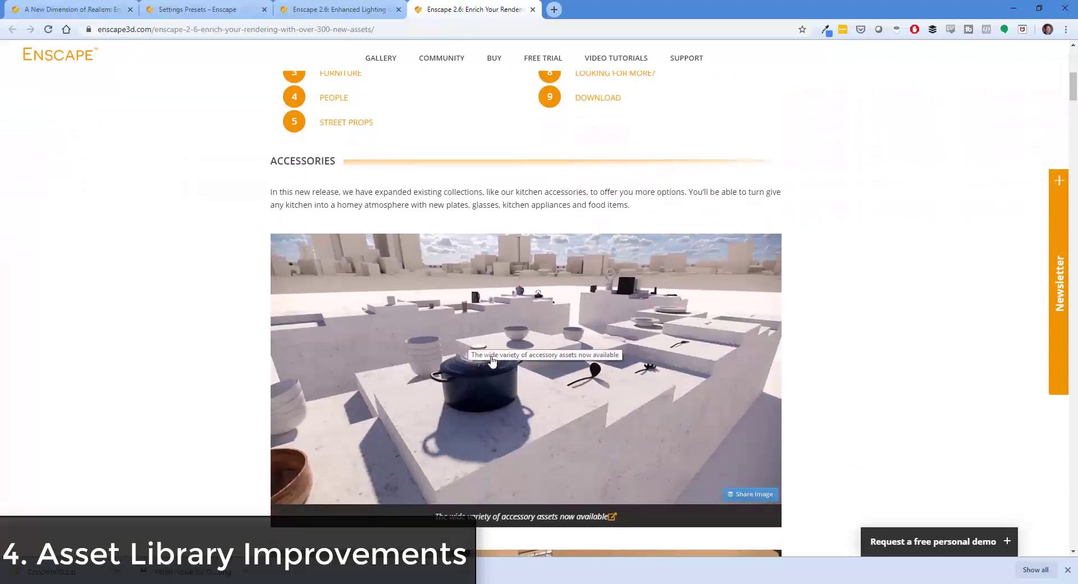
{"action": "scroll", "coordinate": [578, 361], "scroll_direction": "down", "scroll_amount": 4}
{"action": "scroll", "coordinate": [575, 281], "scroll_direction": "down", "scroll_amount": 4}
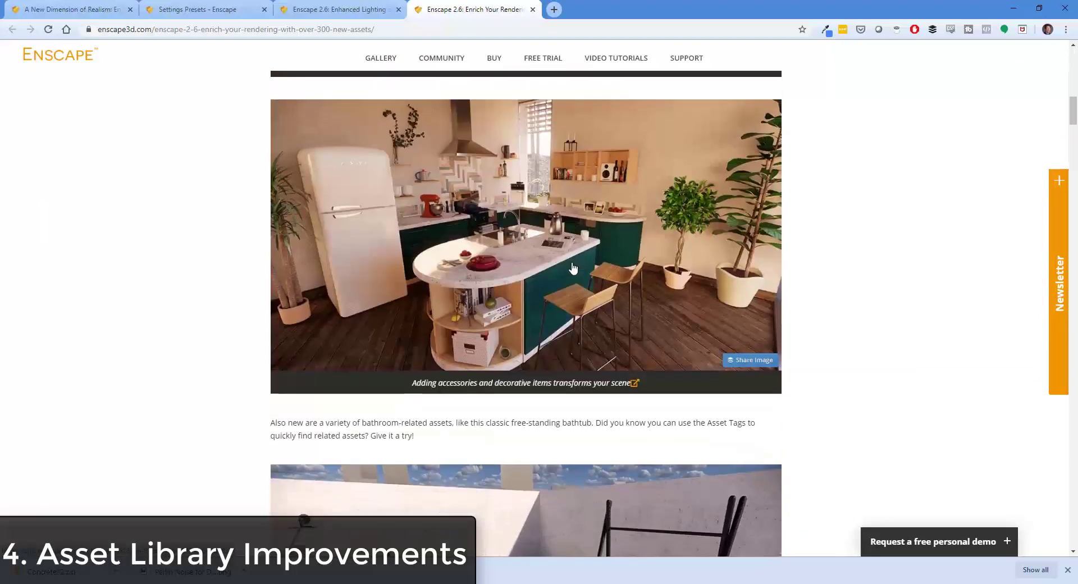
{"action": "scroll", "coordinate": [570, 268], "scroll_direction": "down", "scroll_amount": 6}
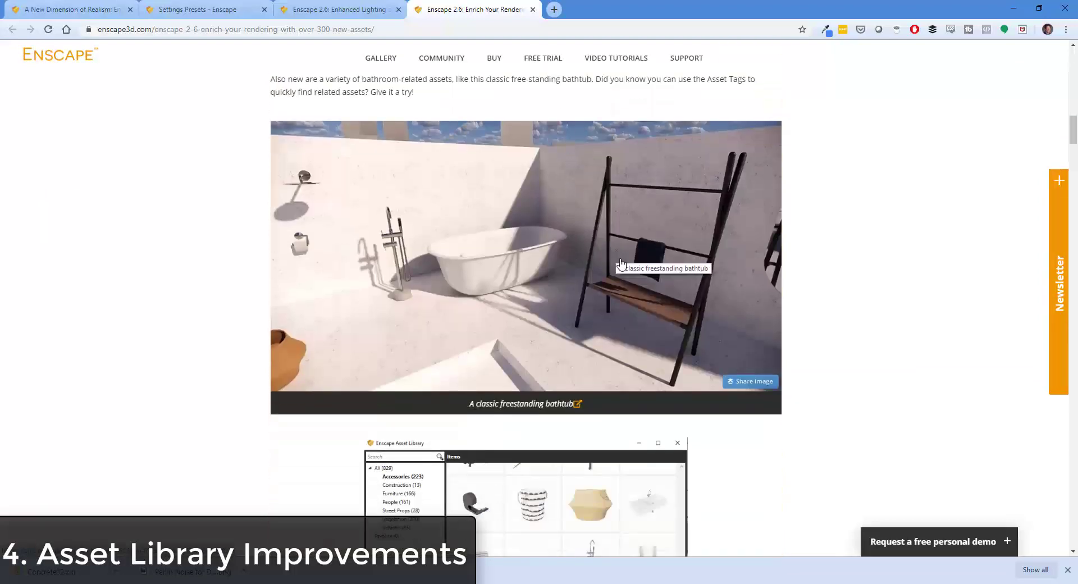
{"action": "scroll", "coordinate": [621, 264], "scroll_direction": "down", "scroll_amount": 12}
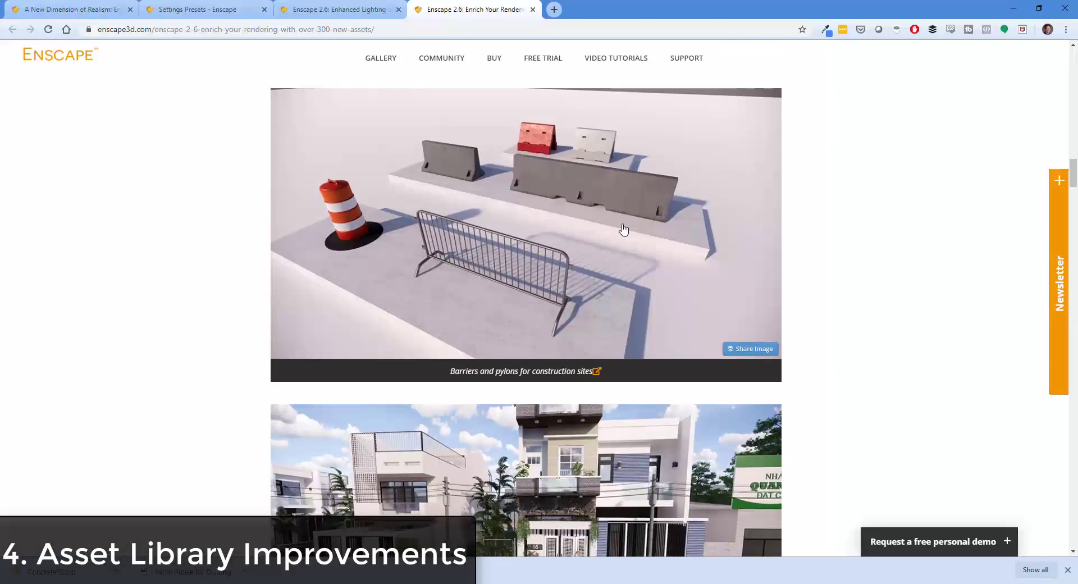
{"action": "scroll", "coordinate": [565, 229], "scroll_direction": "down", "scroll_amount": 4}
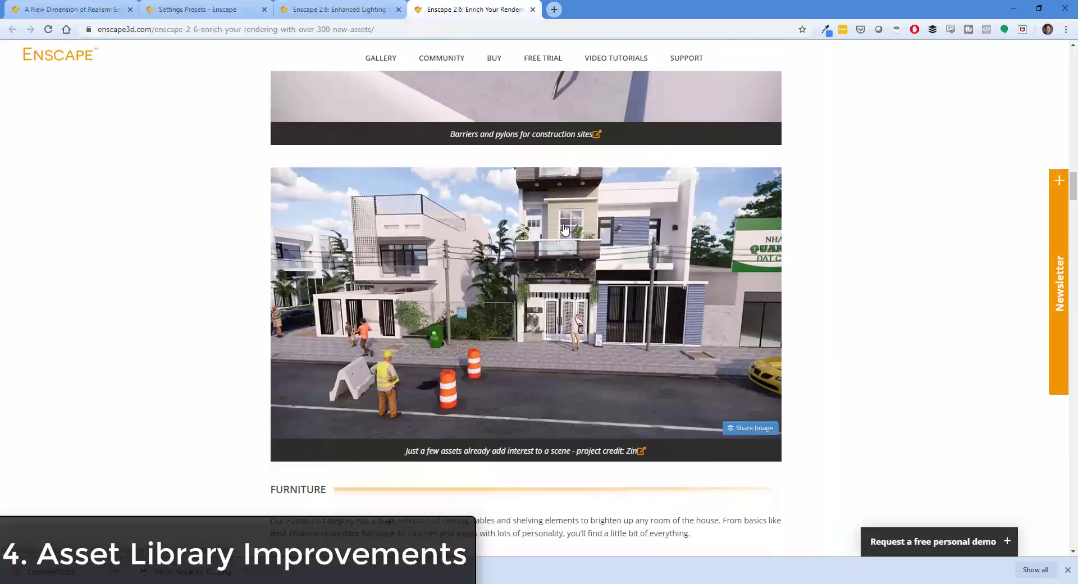
Step: Examine the Furniture section's example images of seating, the furnished living room, footstools and end tables
{"action": "scroll", "coordinate": [565, 230], "scroll_direction": "down", "scroll_amount": 6}
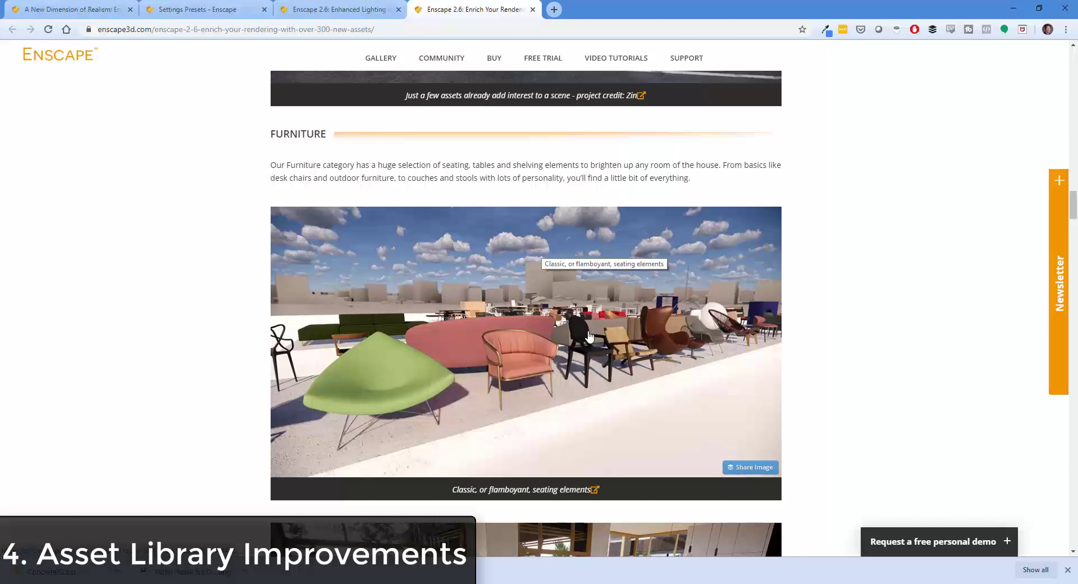
{"action": "scroll", "coordinate": [583, 337], "scroll_direction": "down", "scroll_amount": 6}
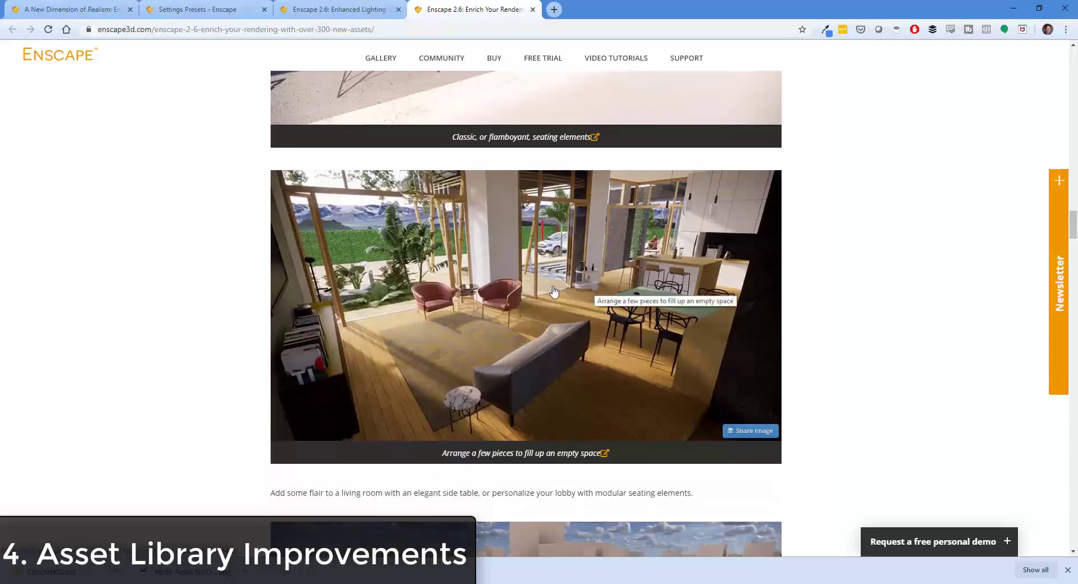
{"action": "scroll", "coordinate": [390, 365], "scroll_direction": "up", "scroll_amount": 5}
{"action": "scroll", "coordinate": [396, 296], "scroll_direction": "down", "scroll_amount": 8}
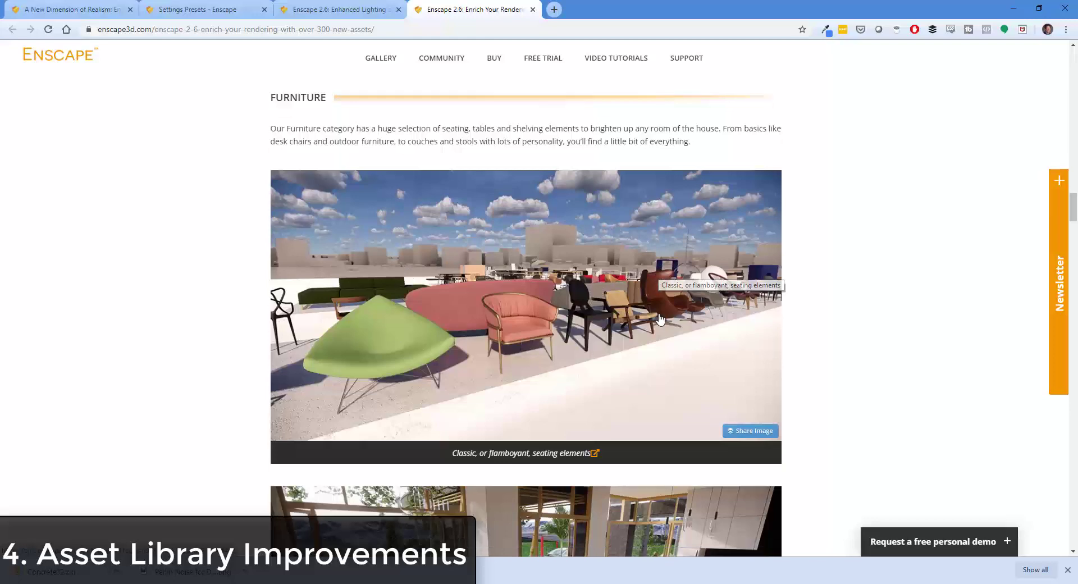
{"action": "scroll", "coordinate": [560, 280], "scroll_direction": "down", "scroll_amount": 6}
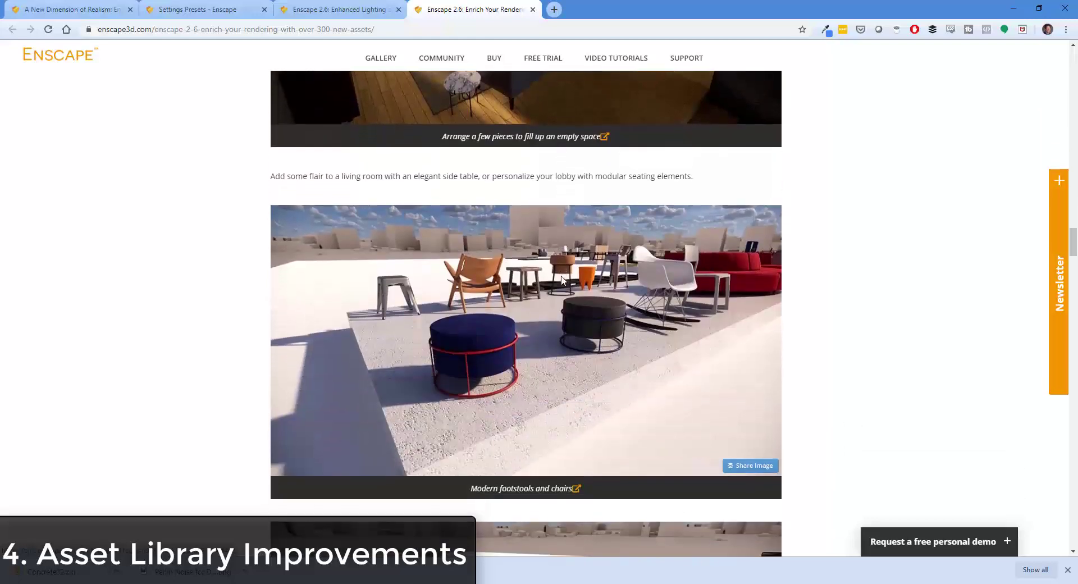
{"action": "scroll", "coordinate": [502, 397], "scroll_direction": "down", "scroll_amount": 2}
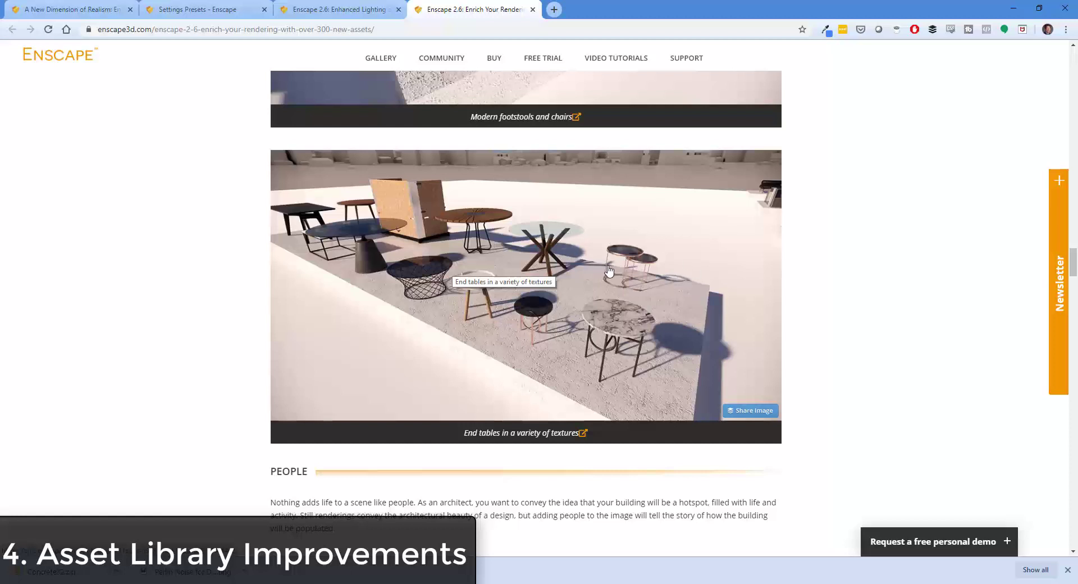
Step: Examine the People section's example images, from the shoppers and café scene to the seated poses and family terrace
{"action": "scroll", "coordinate": [609, 271], "scroll_direction": "down", "scroll_amount": 8}
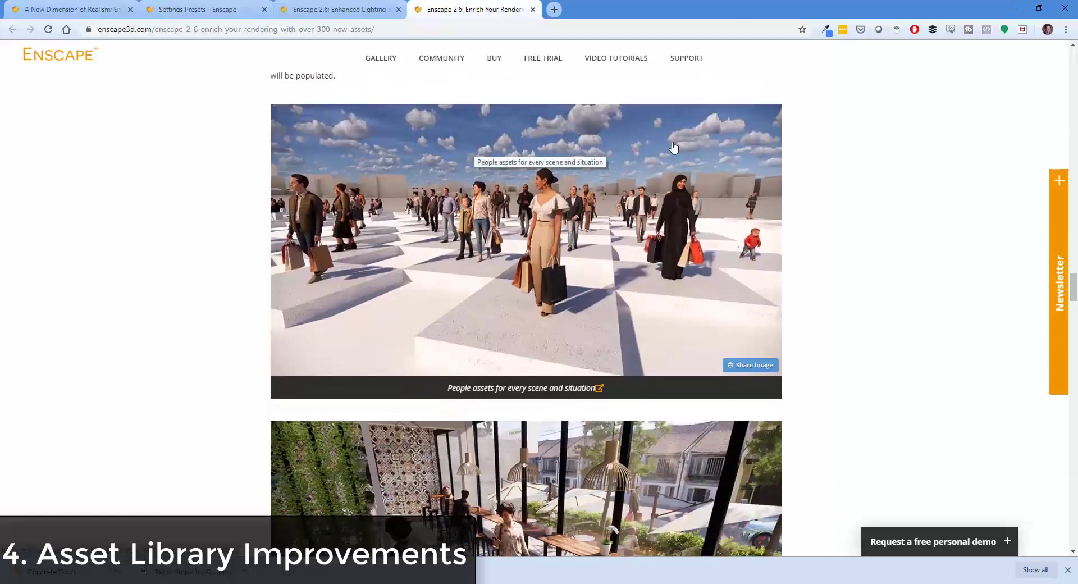
{"action": "scroll", "coordinate": [428, 277], "scroll_direction": "down", "scroll_amount": 4}
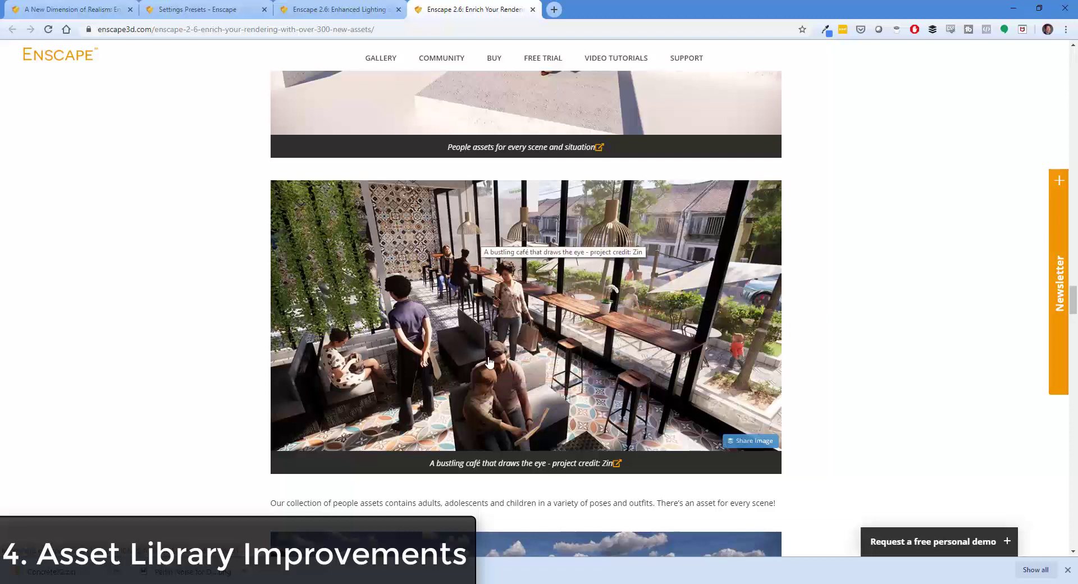
{"action": "scroll", "coordinate": [508, 368], "scroll_direction": "down", "scroll_amount": 5}
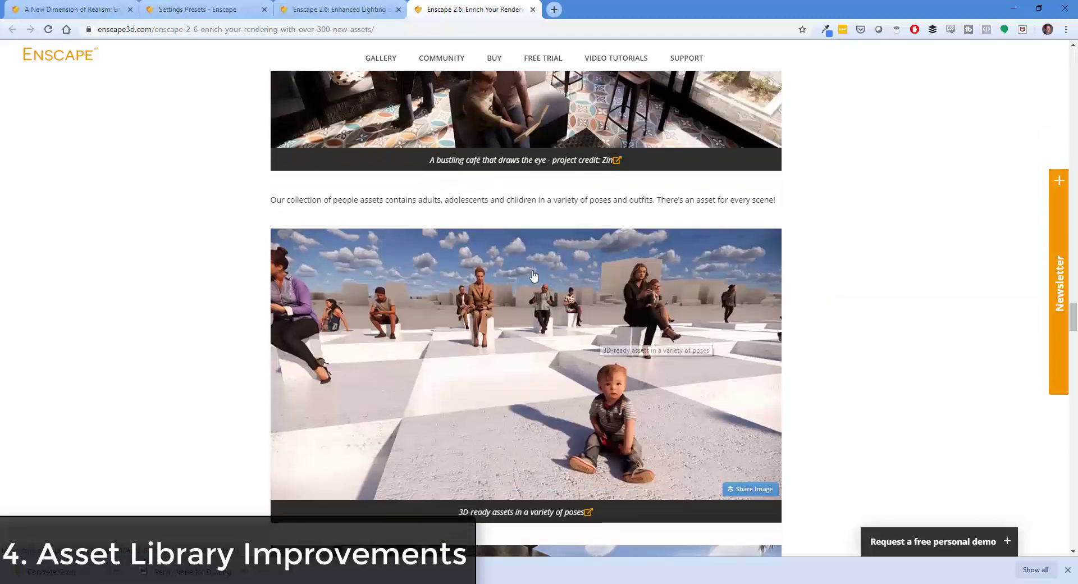
{"action": "scroll", "coordinate": [668, 326], "scroll_direction": "down", "scroll_amount": 6}
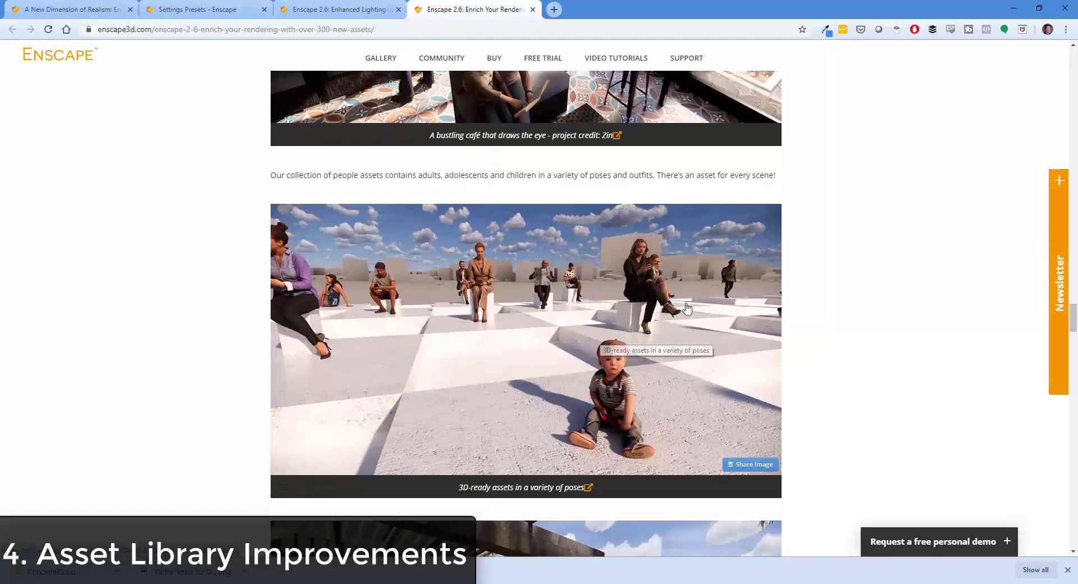
{"action": "scroll", "coordinate": [667, 325], "scroll_direction": "down", "scroll_amount": 1}
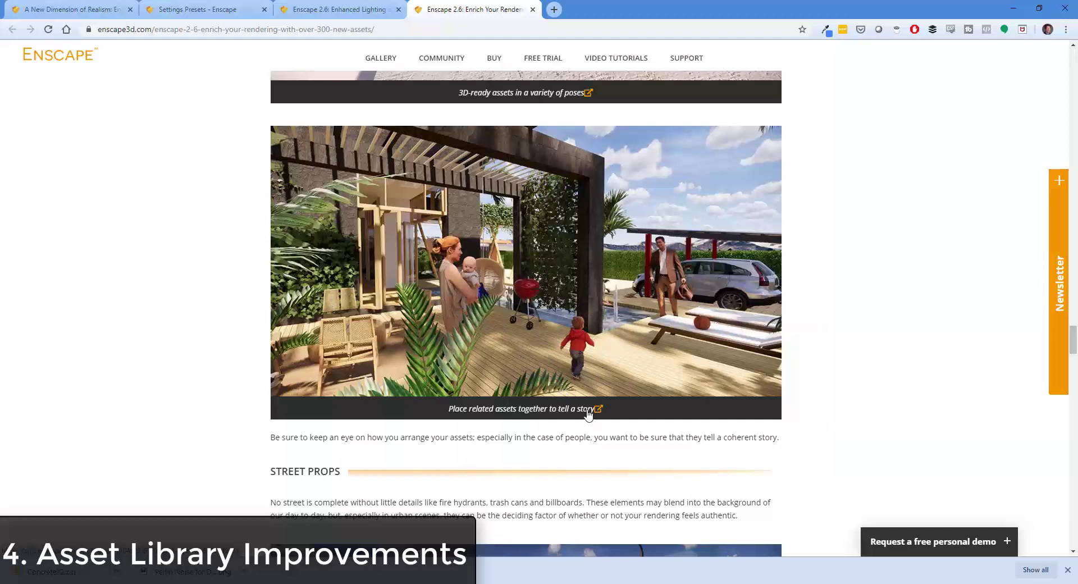
Step: Look through the Street Props, Vegetation and Vehicles sections of the article and their example images
{"action": "scroll", "coordinate": [724, 466], "scroll_direction": "down", "scroll_amount": 13}
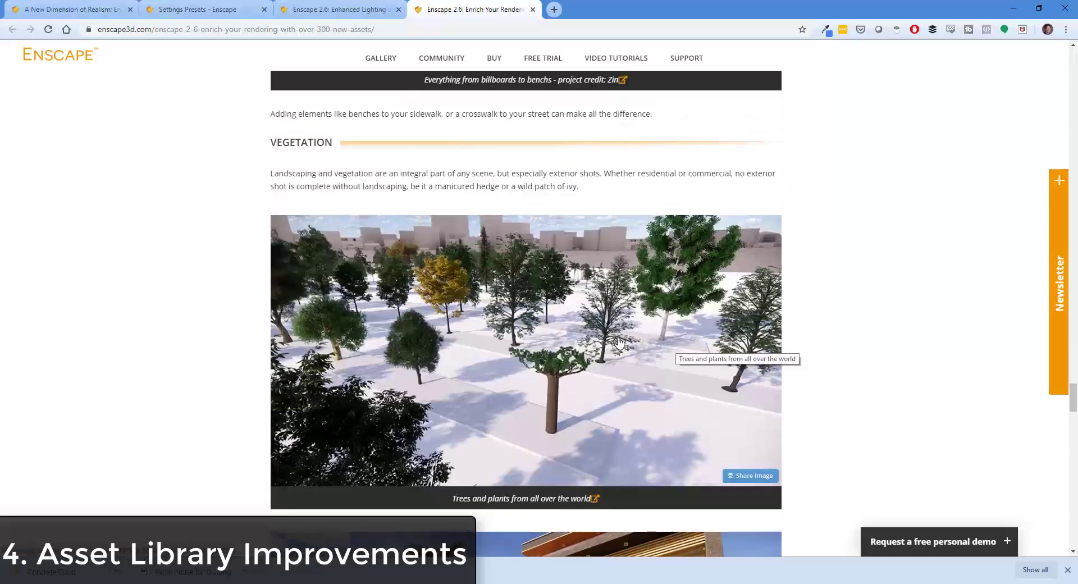
{"action": "scroll", "coordinate": [616, 339], "scroll_direction": "down", "scroll_amount": 7}
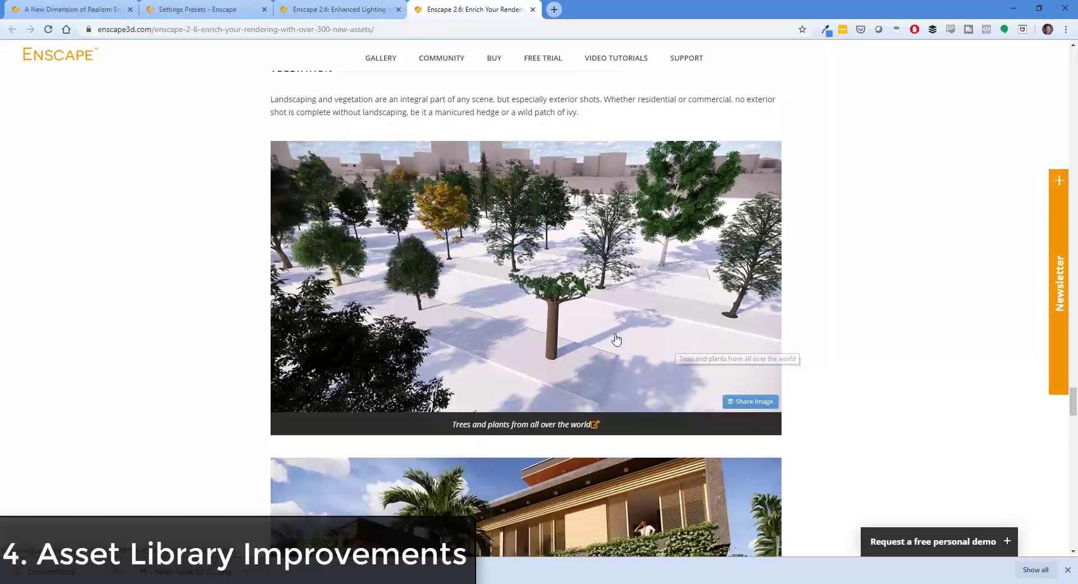
{"action": "scroll", "coordinate": [599, 334], "scroll_direction": "down", "scroll_amount": 7}
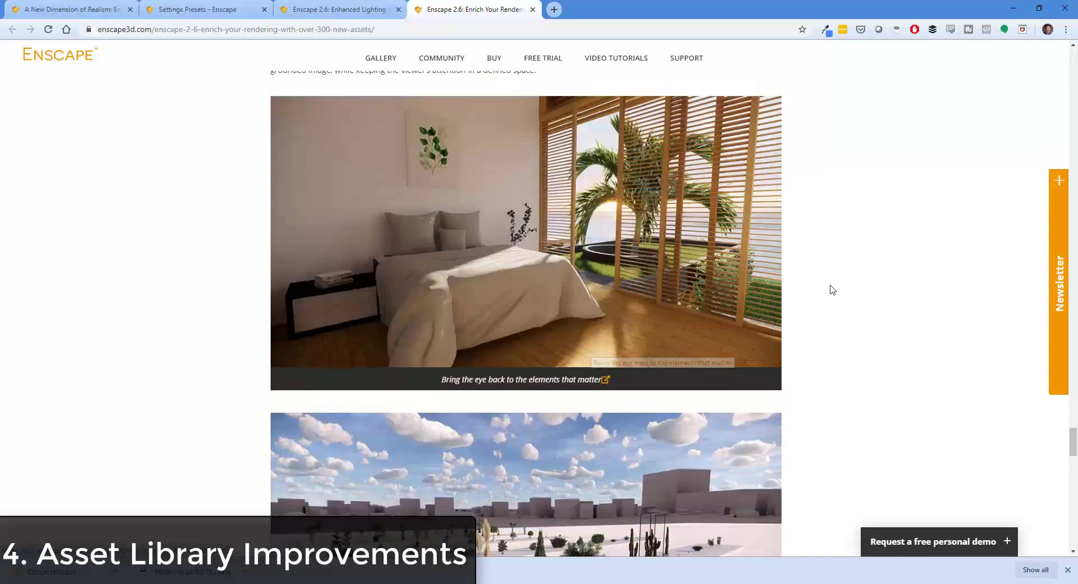
{"action": "scroll", "coordinate": [830, 288], "scroll_direction": "down", "scroll_amount": 4}
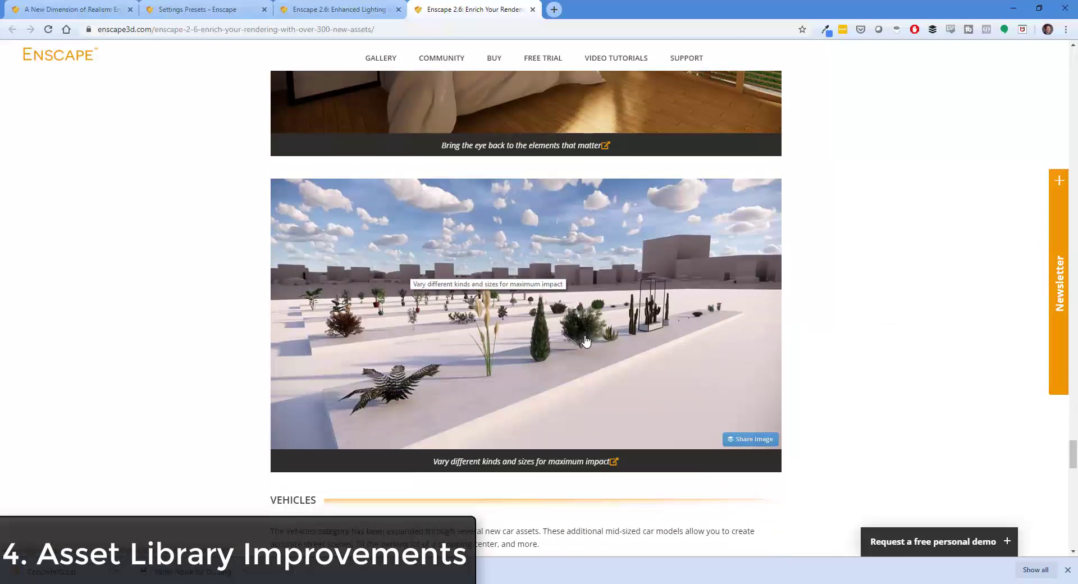
{"action": "scroll", "coordinate": [592, 331], "scroll_direction": "down", "scroll_amount": 14}
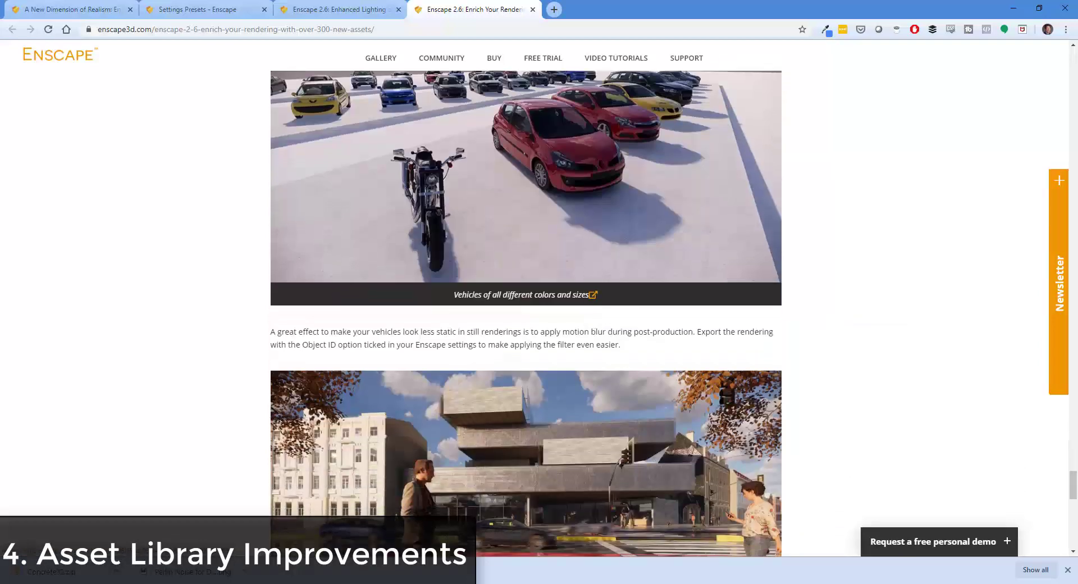